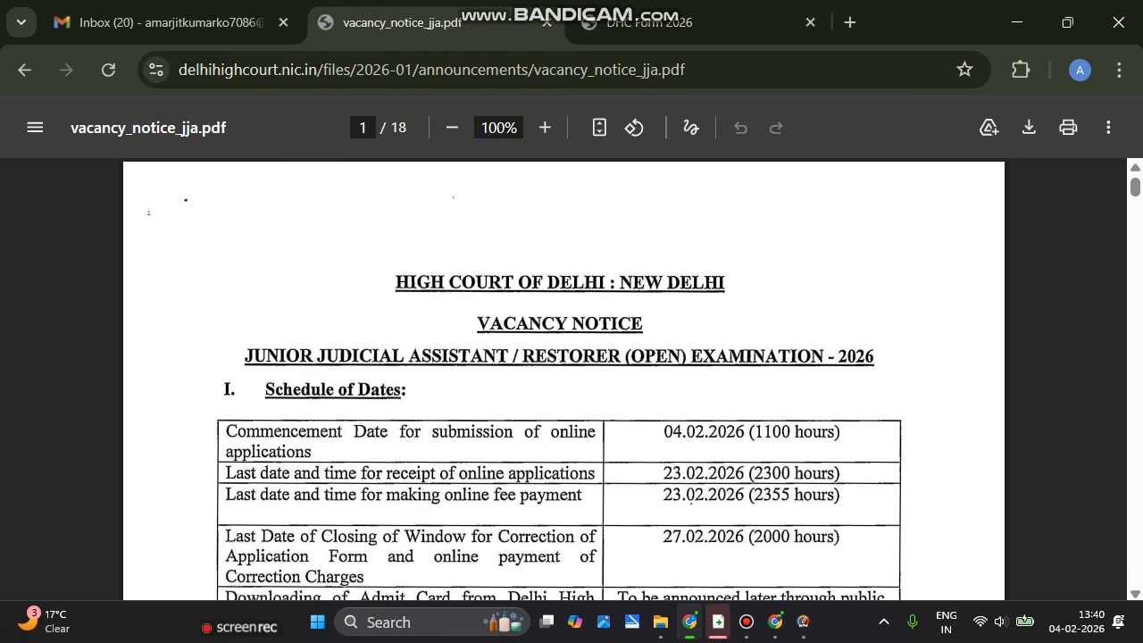
Scroll the JJA vacancy notice past the vacancy table to page 2's Essential Qualifications
{"action": "scroll", "coordinate": [564, 378], "scroll_direction": "down", "scroll_amount": 4}
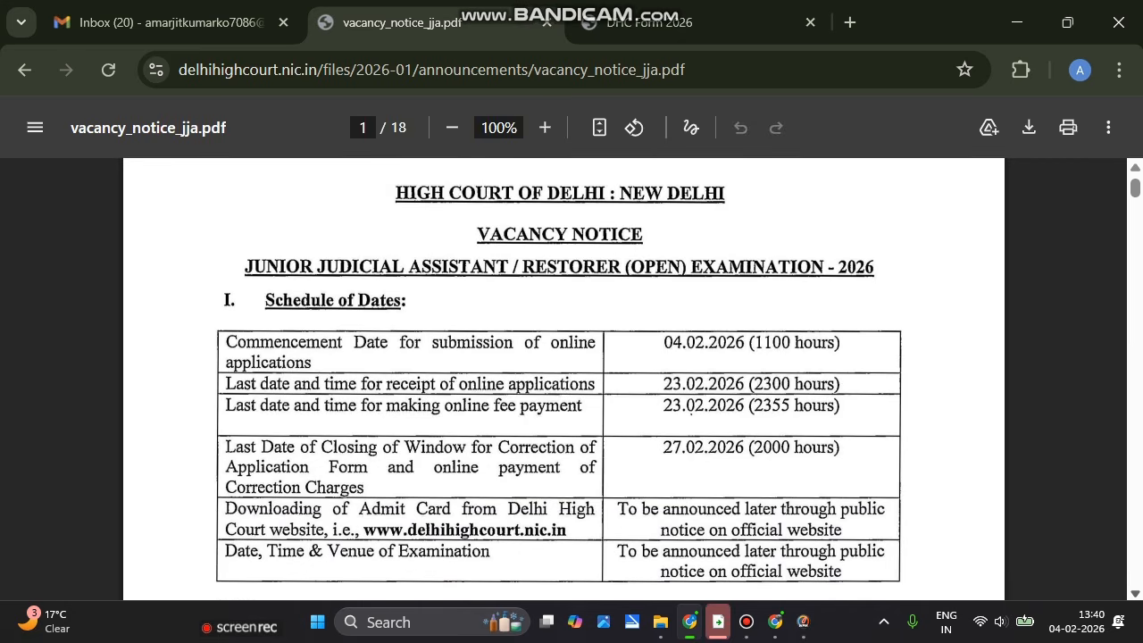
{"action": "scroll", "coordinate": [563, 379], "scroll_direction": "down", "scroll_amount": 2}
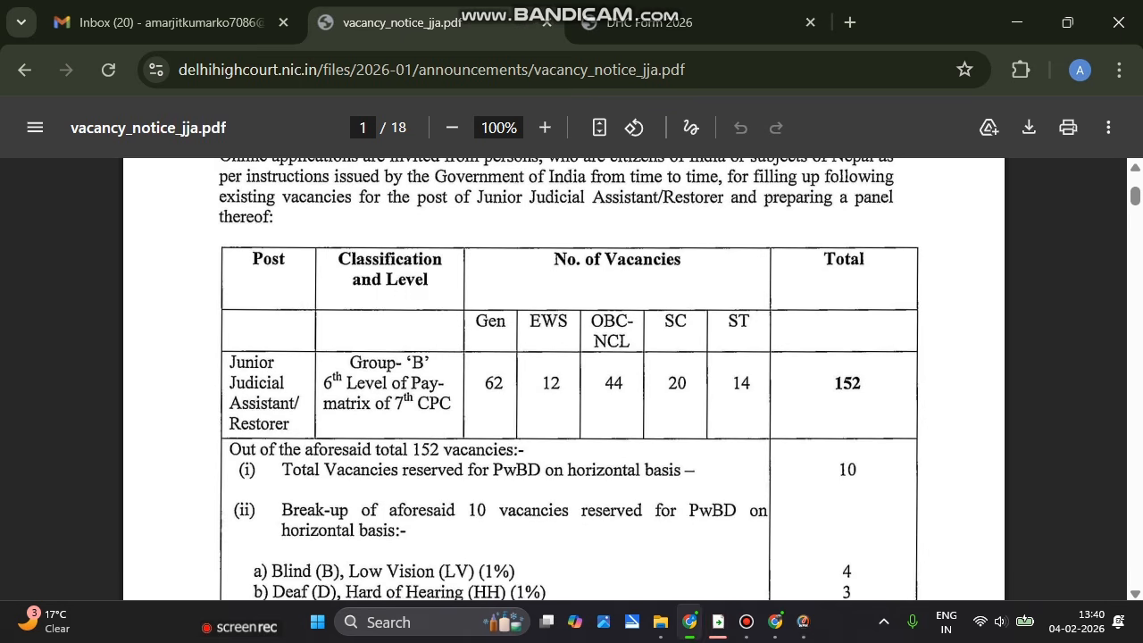
{"action": "scroll", "coordinate": [572, 378], "scroll_direction": "down", "scroll_amount": 3}
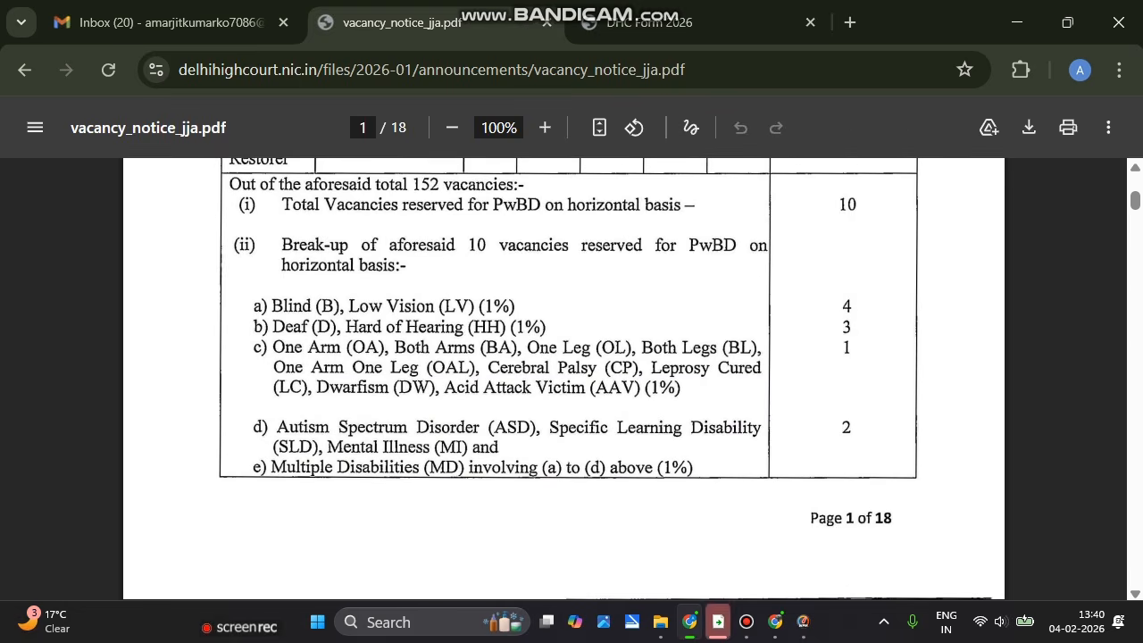
{"action": "scroll", "coordinate": [563, 378], "scroll_direction": "down", "scroll_amount": 5}
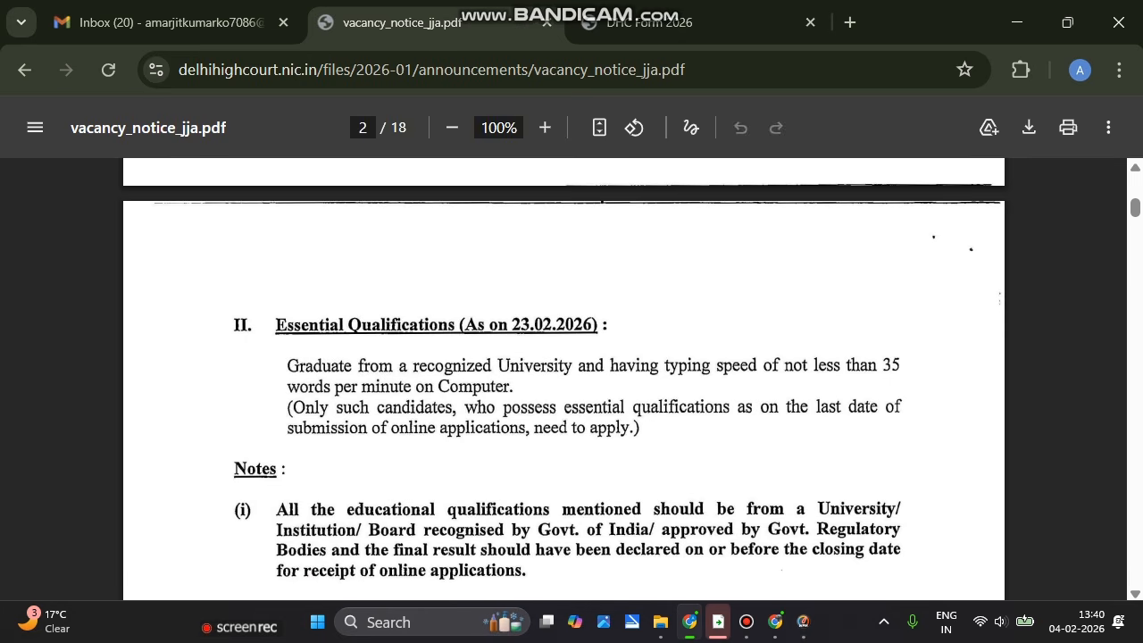
Switch to the DHC Form 2026 tab and scroll to the Registration section
{"action": "left_click", "coordinate": [660, 23]}
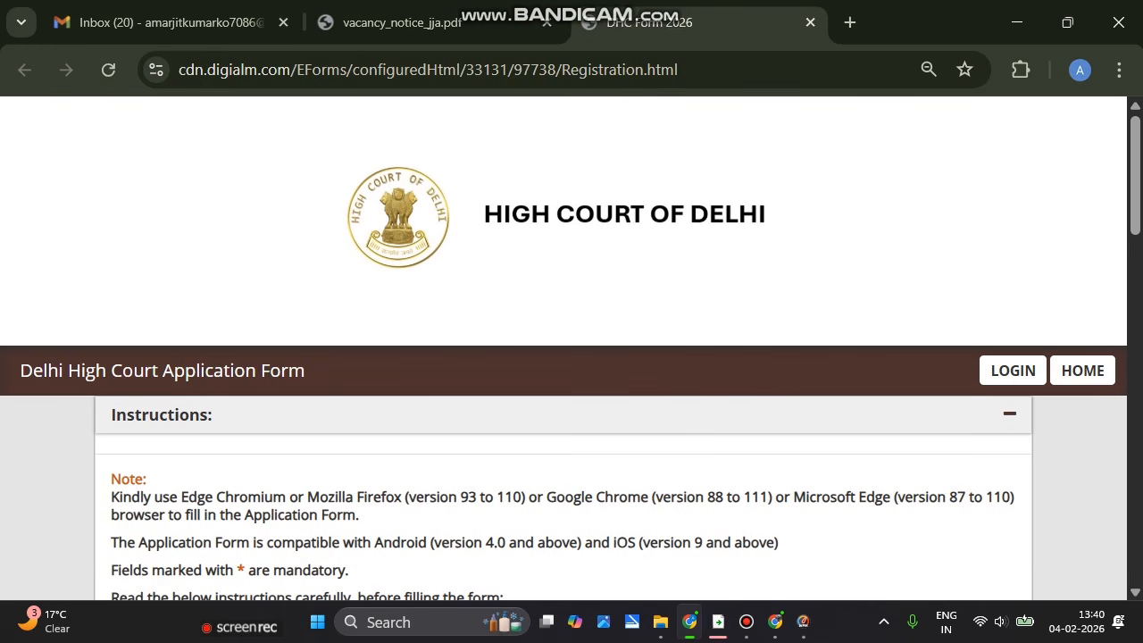
{"action": "scroll", "coordinate": [572, 357], "scroll_direction": "down", "scroll_amount": 6}
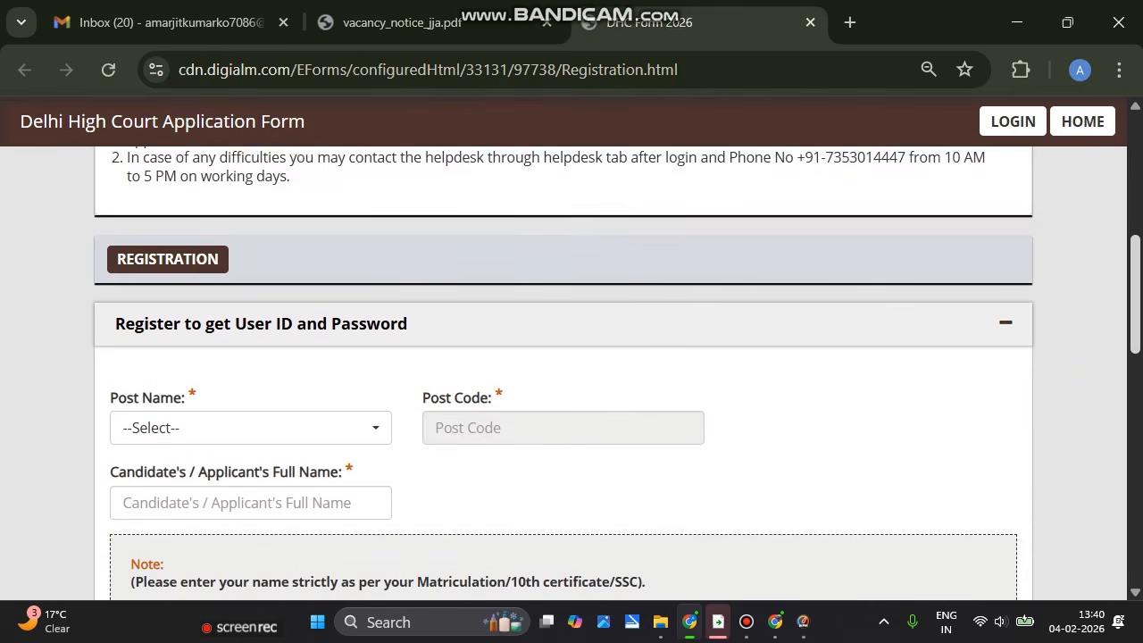
{"action": "scroll", "coordinate": [572, 357], "scroll_direction": "up", "scroll_amount": 1}
{"action": "scroll", "coordinate": [572, 357], "scroll_direction": "up", "scroll_amount": 1}
{"action": "scroll", "coordinate": [571, 357], "scroll_direction": "down", "scroll_amount": 2}
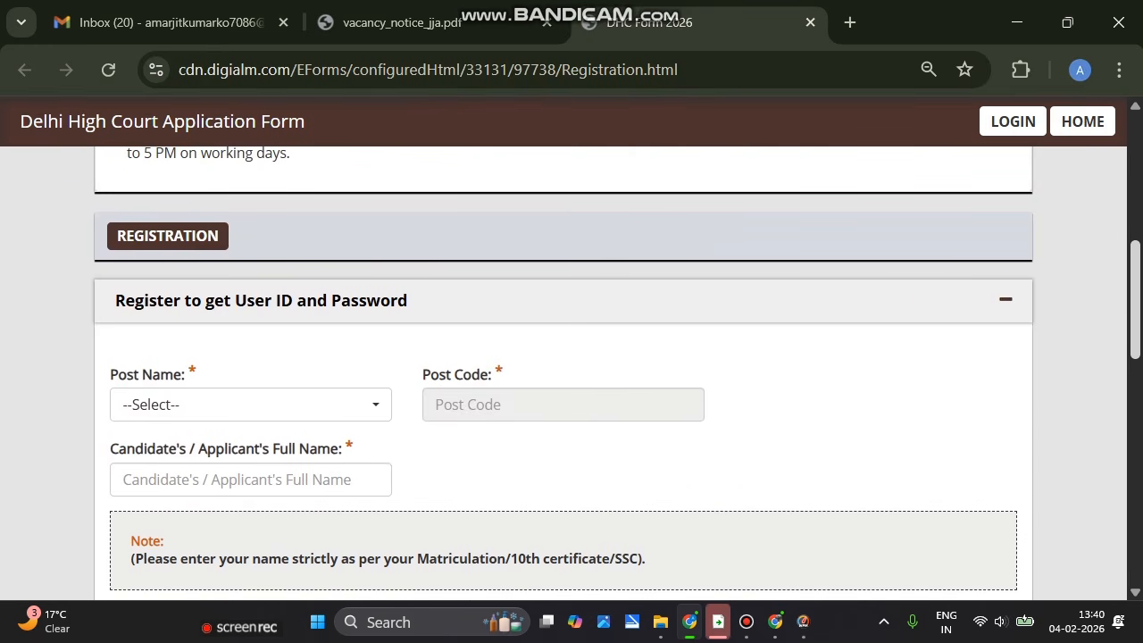
{"action": "scroll", "coordinate": [250, 393], "scroll_direction": "down", "scroll_amount": 1}
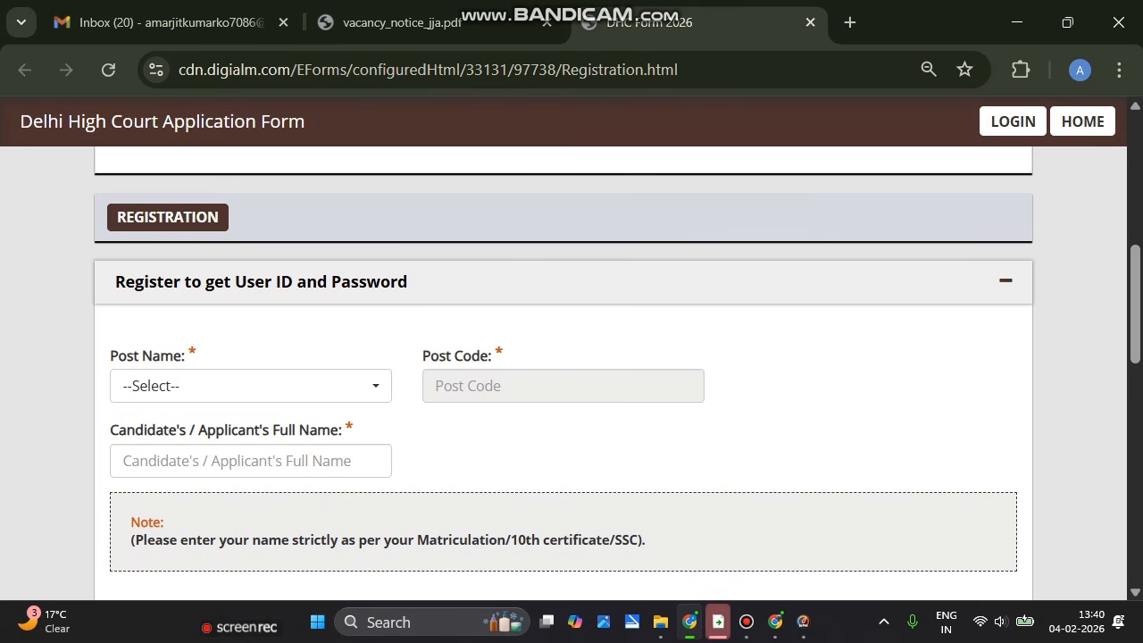
Choose Junior Judicial Assistant/Restorer as the Post Name, auto-filling Post Code 01
{"action": "left_click", "coordinate": [250, 385]}
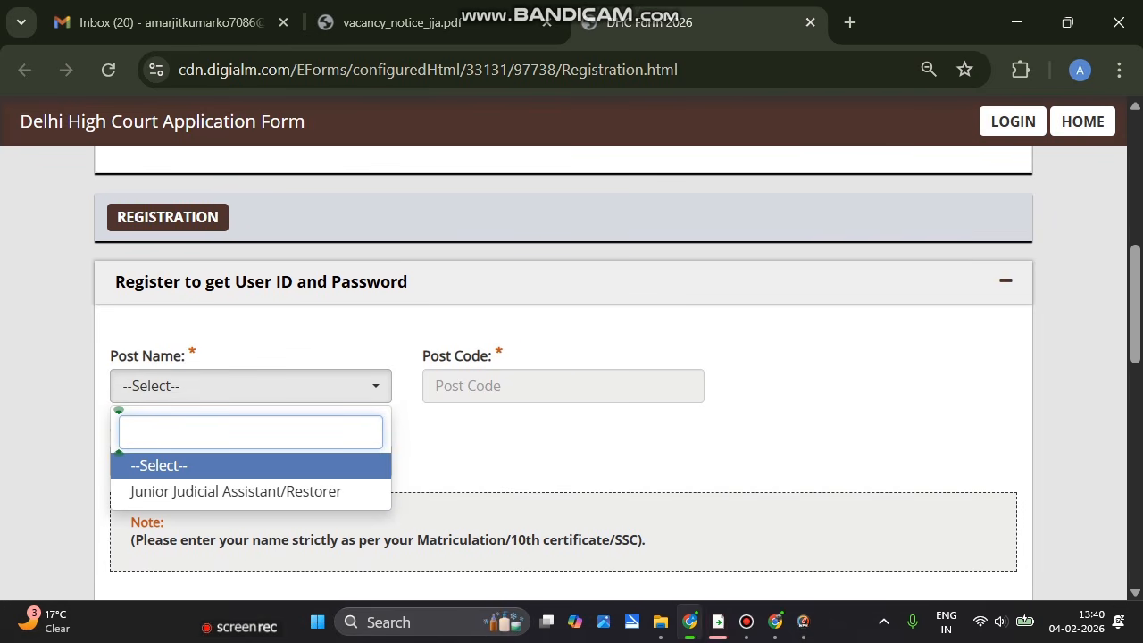
{"action": "left_click", "coordinate": [236, 492]}
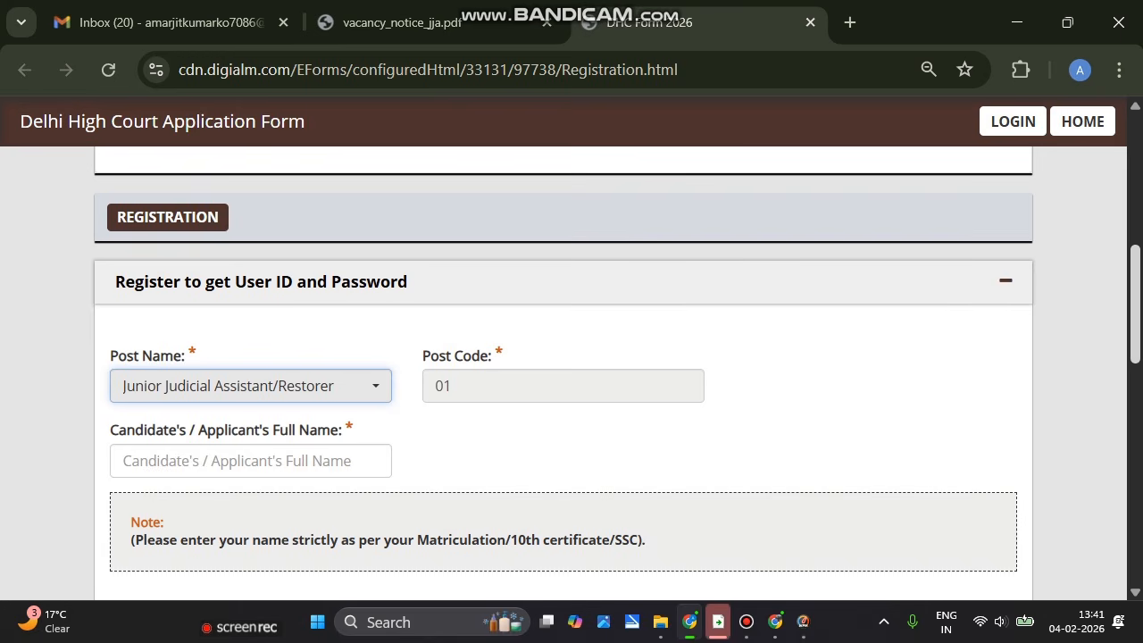
{"action": "scroll", "coordinate": [572, 372], "scroll_direction": "down", "scroll_amount": 1}
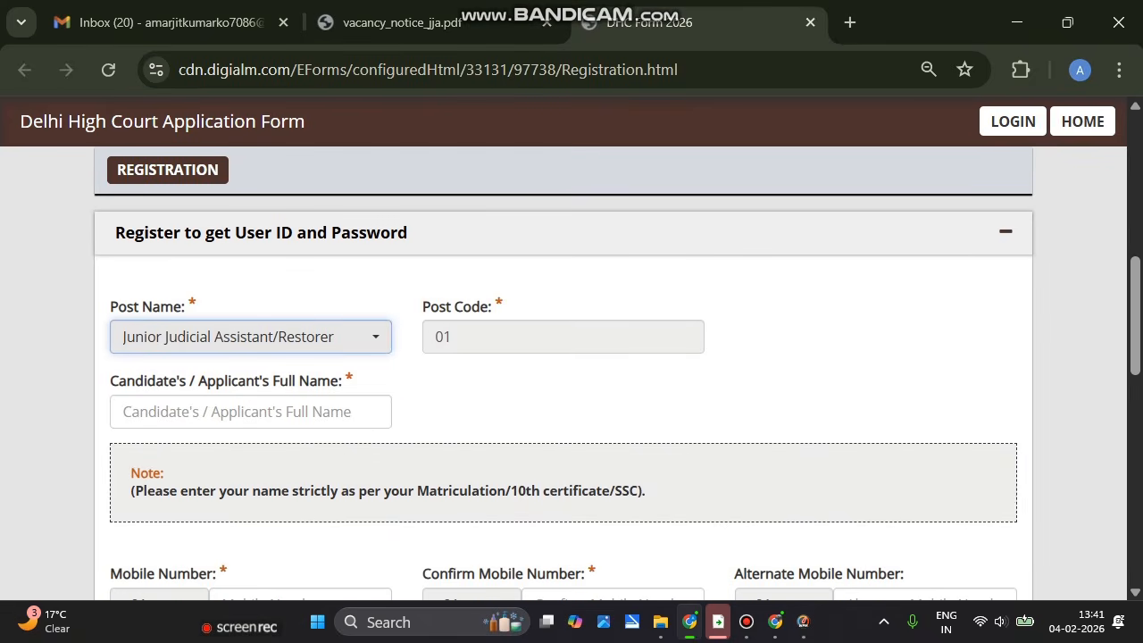
{"action": "left_click", "coordinate": [251, 412]}
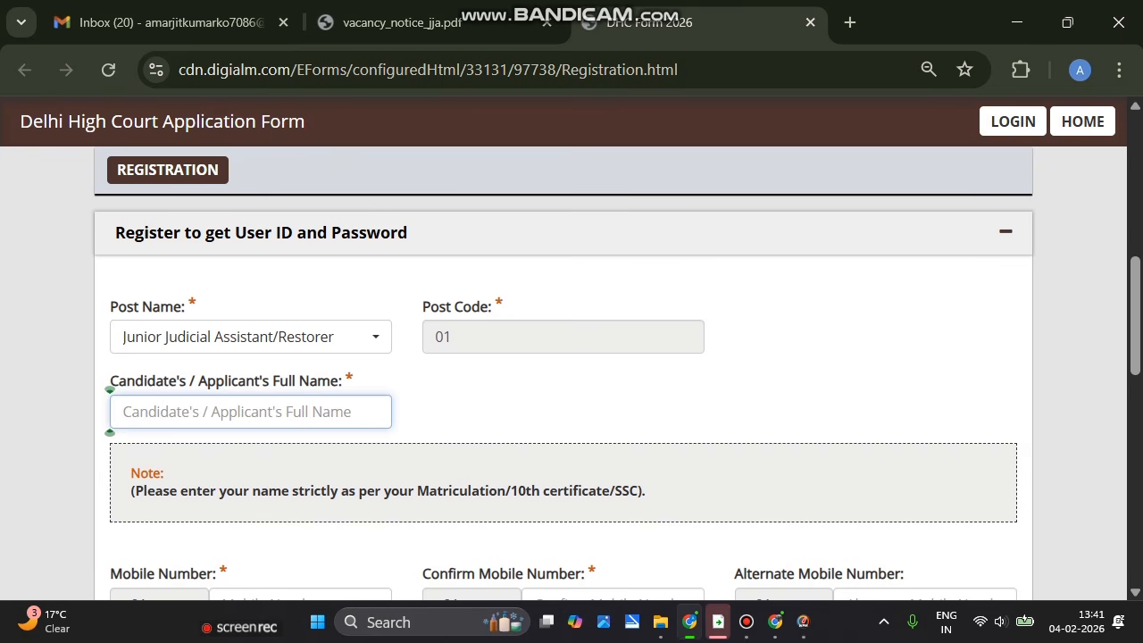
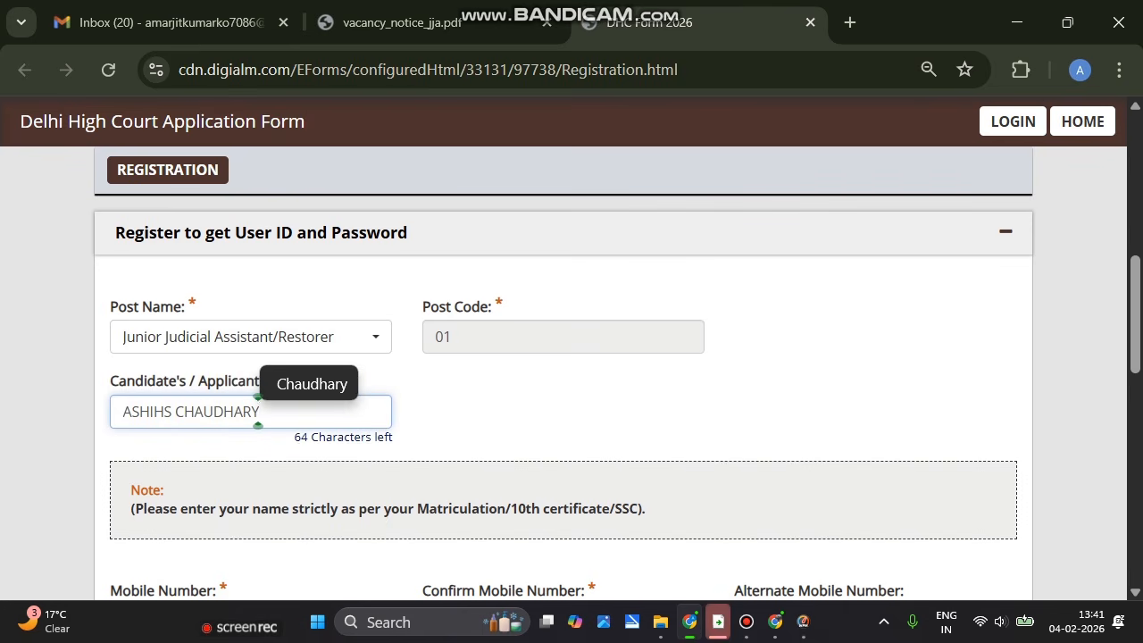
Enter the candidate's full name and scroll down to the registration Declaration
{"action": "scroll", "coordinate": [571, 398], "scroll_direction": "down", "scroll_amount": 3}
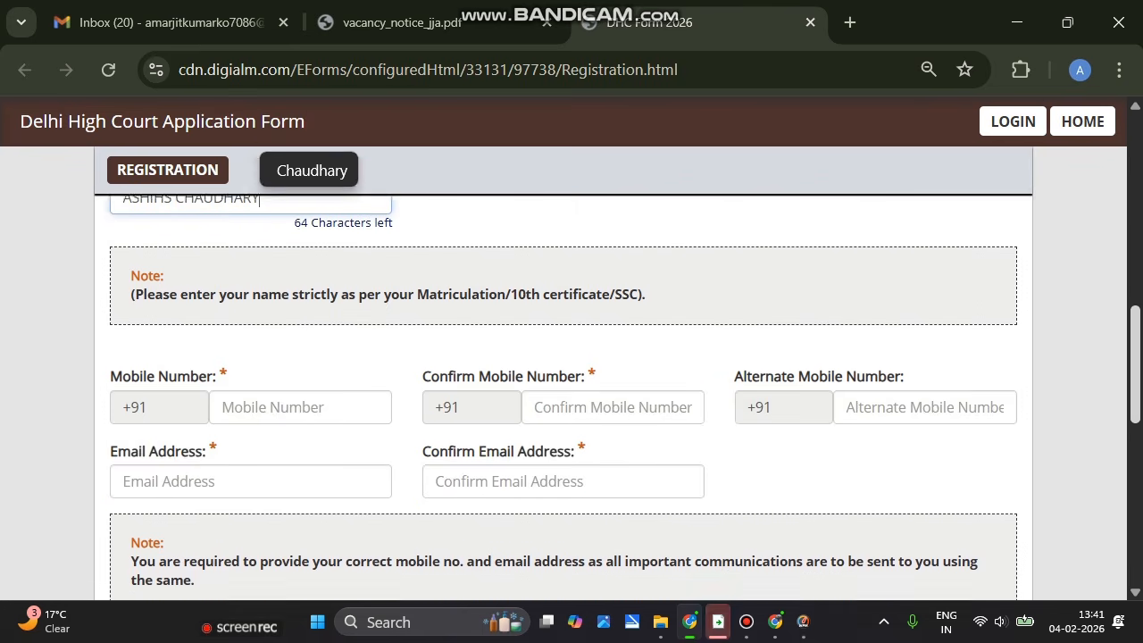
{"action": "scroll", "coordinate": [571, 398], "scroll_direction": "down", "scroll_amount": 1}
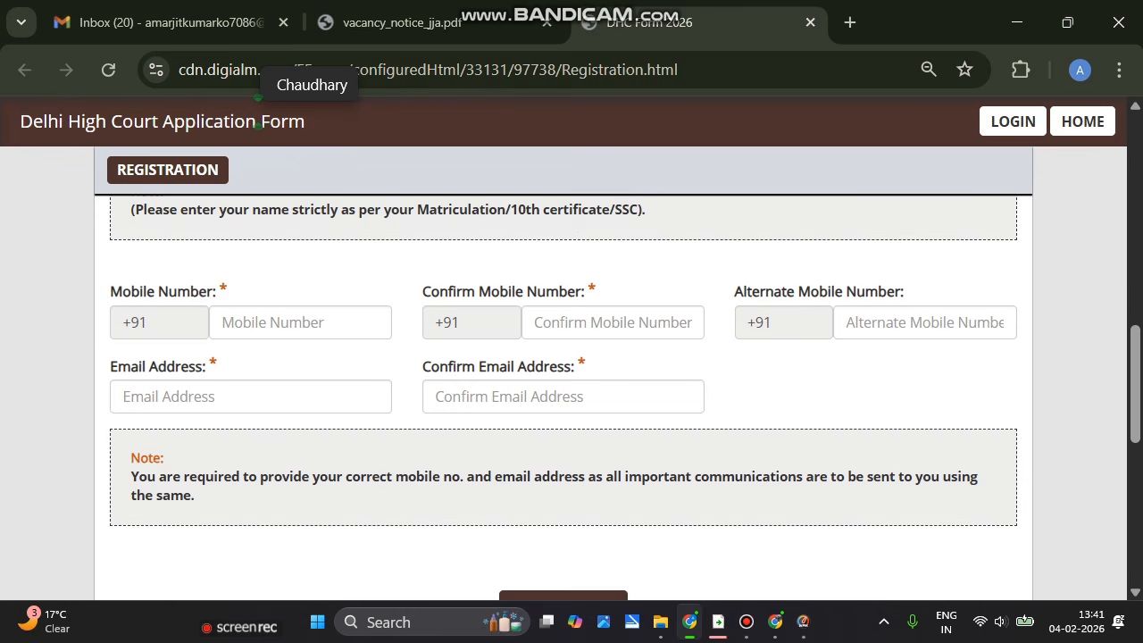
{"action": "scroll", "coordinate": [572, 375], "scroll_direction": "down", "scroll_amount": 5}
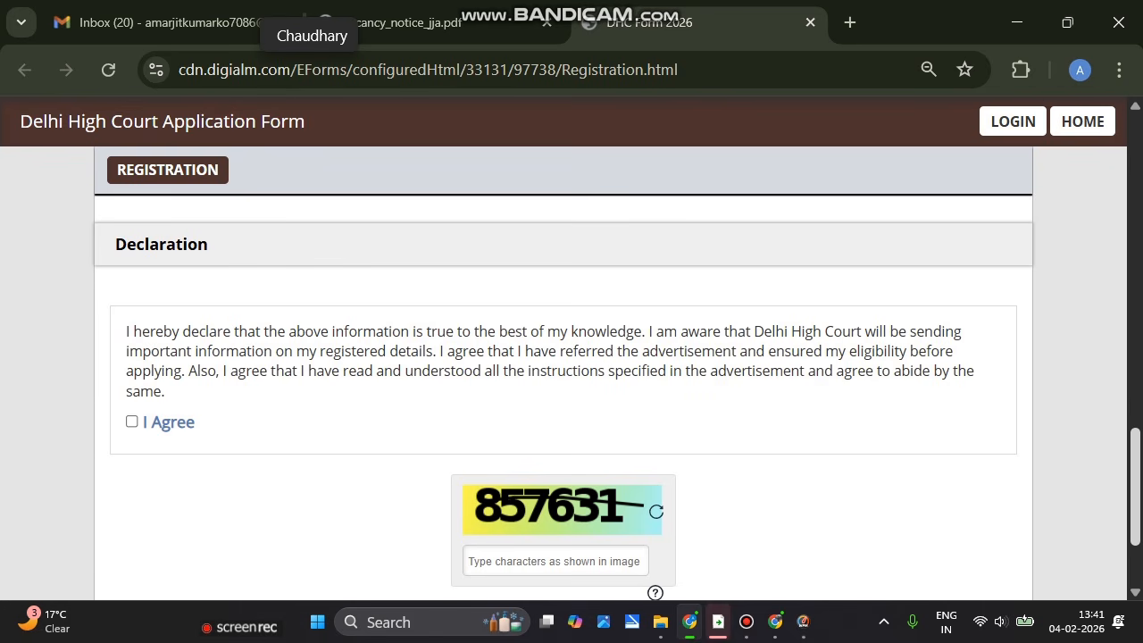
{"action": "scroll", "coordinate": [572, 375], "scroll_direction": "up", "scroll_amount": 4}
{"action": "scroll", "coordinate": [572, 375], "scroll_direction": "down", "scroll_amount": 1}
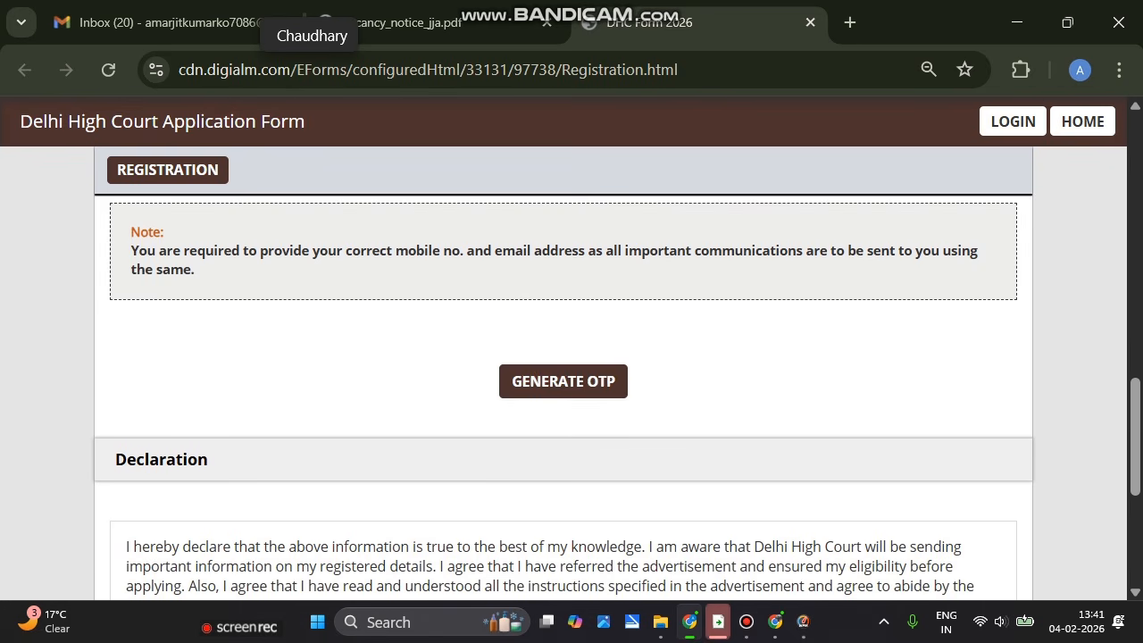
{"action": "left_click_drag", "start_coordinate": [768, 415], "coordinate": [804, 536]}
{"action": "scroll", "coordinate": [571, 376], "scroll_direction": "down", "scroll_amount": 4}
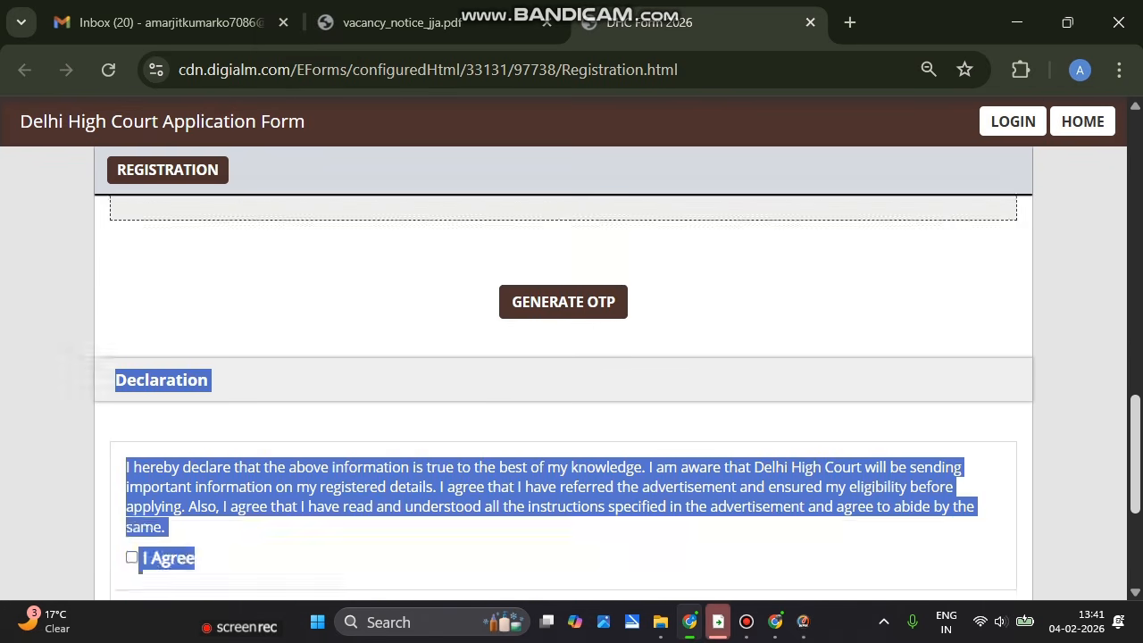
{"action": "left_click", "coordinate": [321, 357]}
Tick the I Agree declaration, enter the captcha and submit it to receive mobile and email OTPs
{"action": "left_click", "coordinate": [132, 280]}
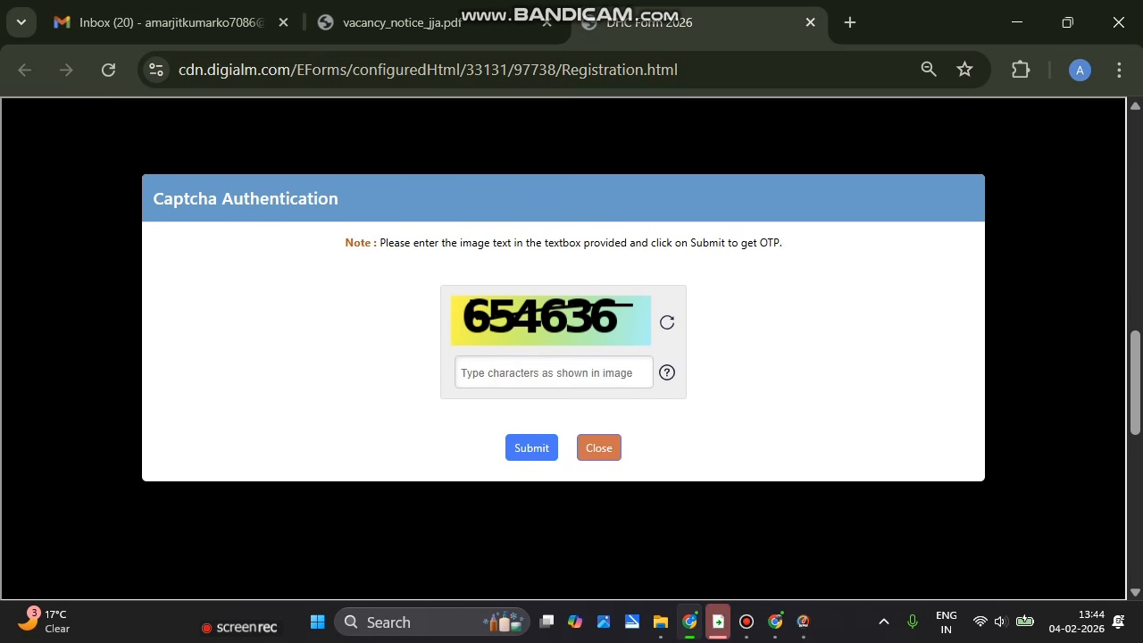
{"action": "left_click", "coordinate": [457, 372]}
{"action": "type", "text": "65"}
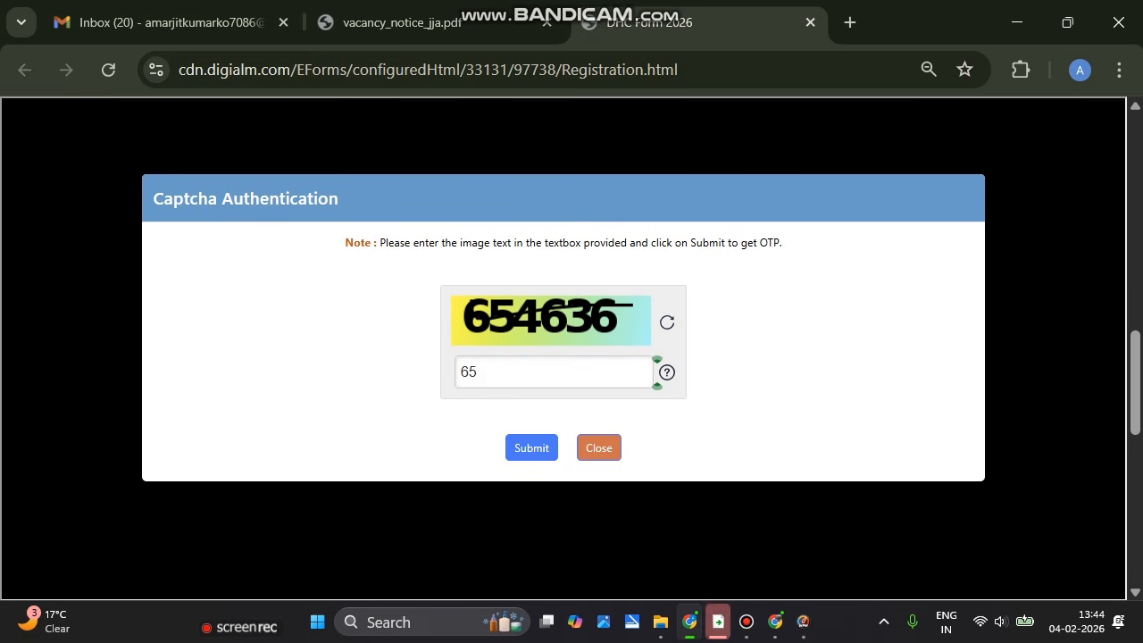
{"action": "type", "text": "4636"}
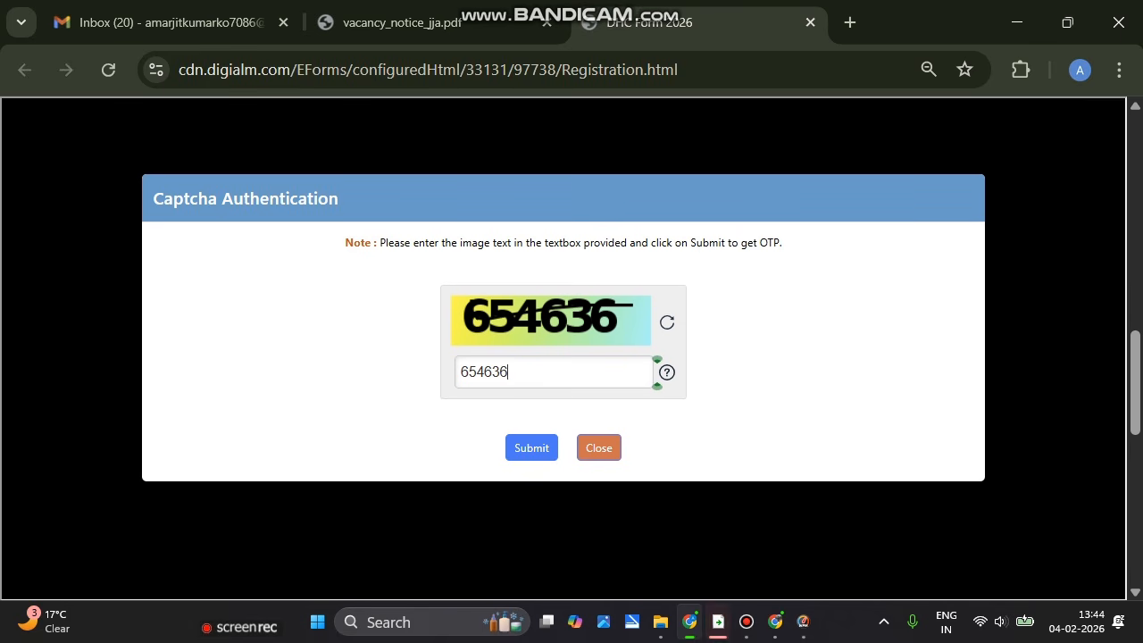
{"action": "left_click", "coordinate": [531, 448]}
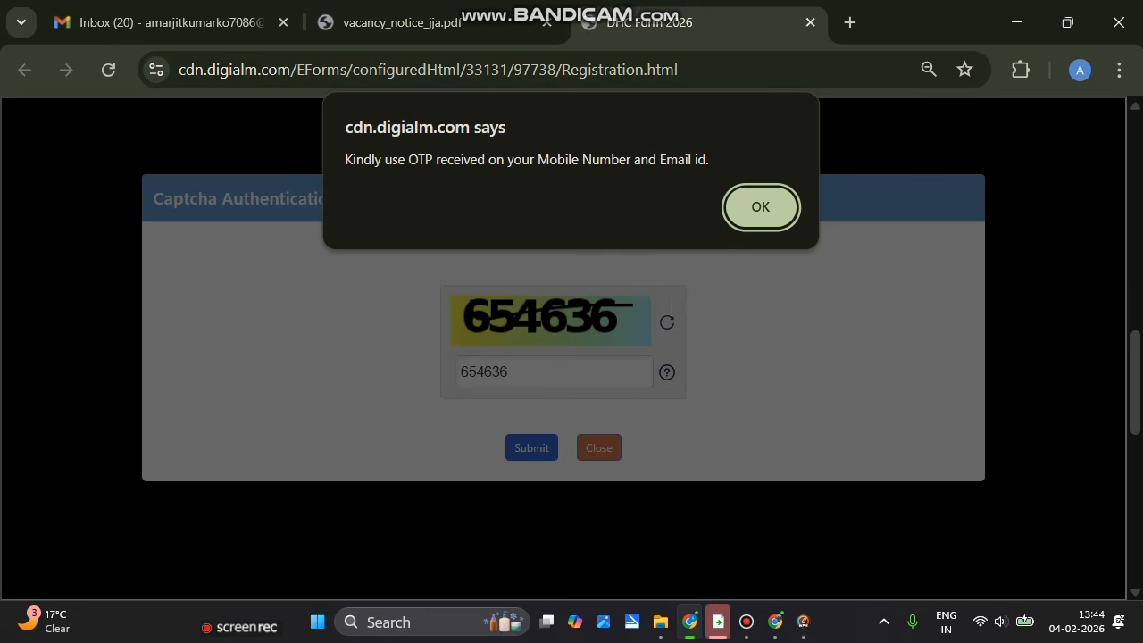
{"action": "key", "text": "Return"}
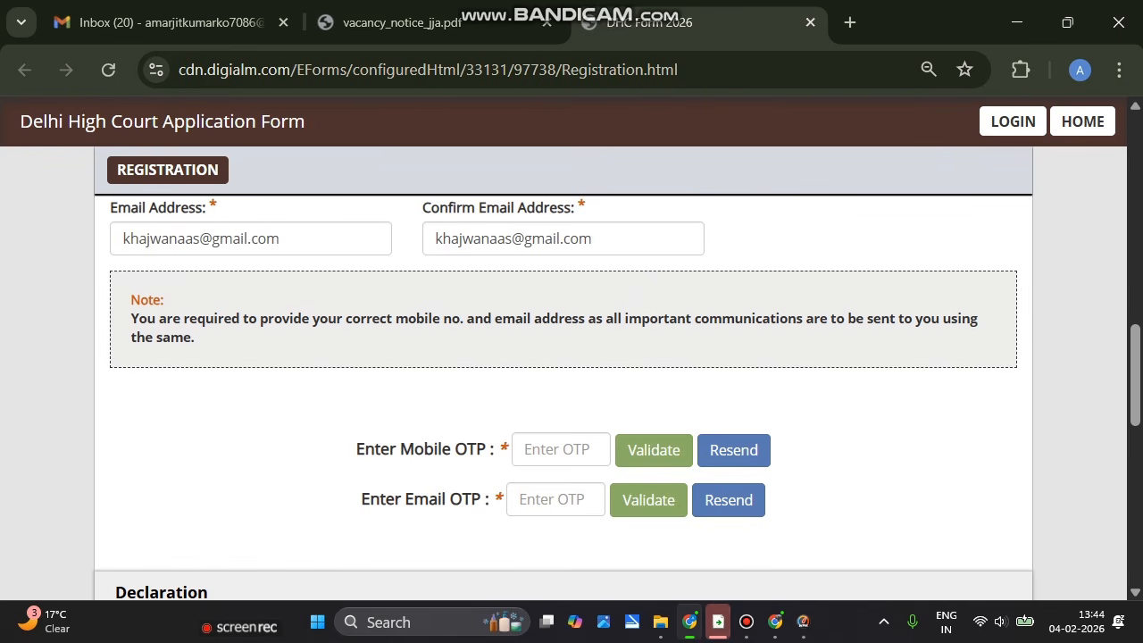
Enter the OTPs, accept the Privacy Notice, submit verification and go to the application
{"action": "left_click", "coordinate": [512, 449]}
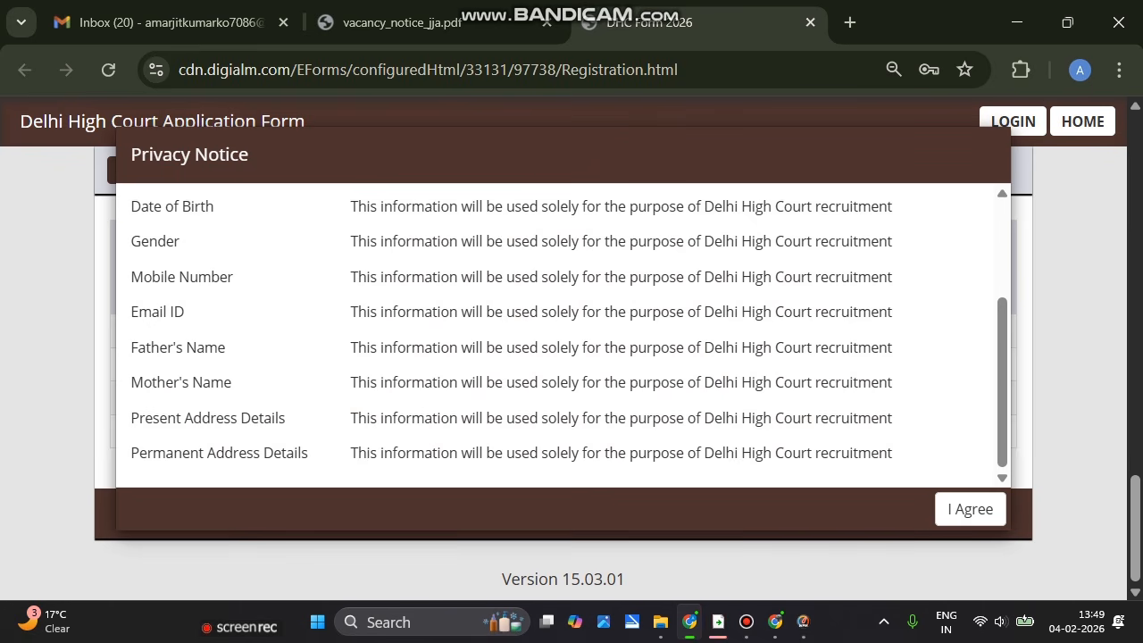
{"action": "left_click", "coordinate": [970, 509]}
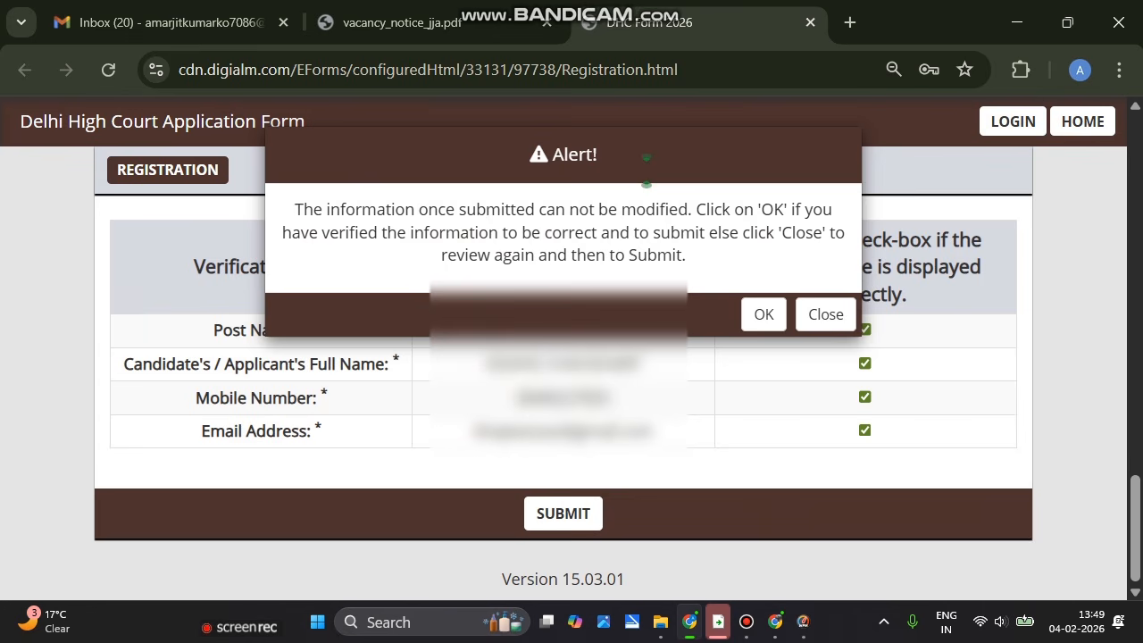
{"action": "left_click", "coordinate": [763, 314]}
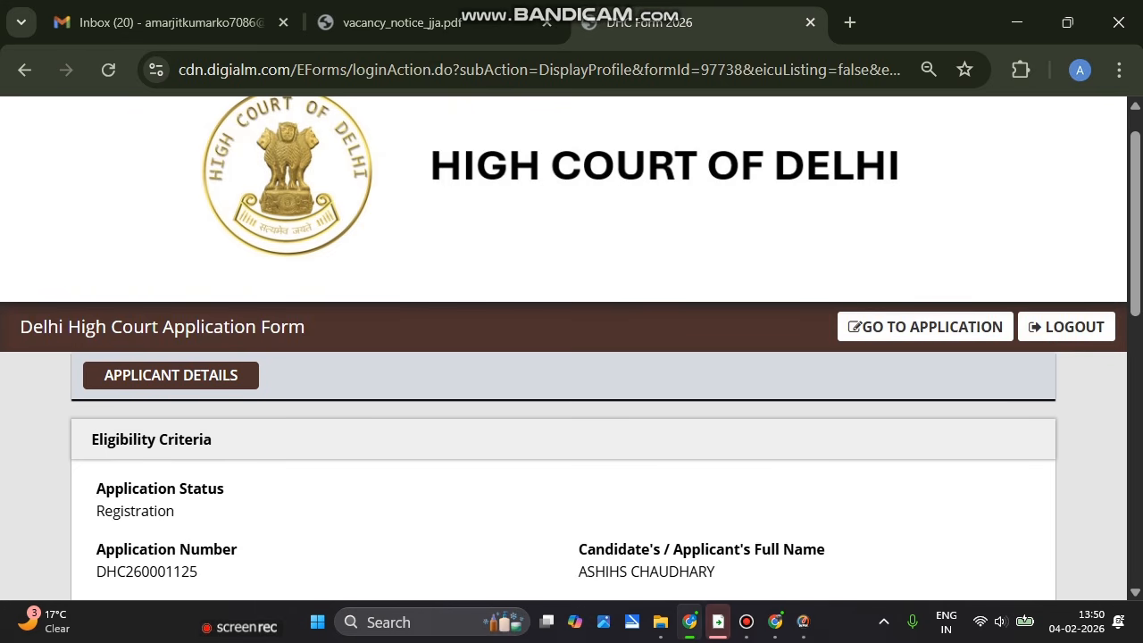
{"action": "left_click", "coordinate": [925, 327]}
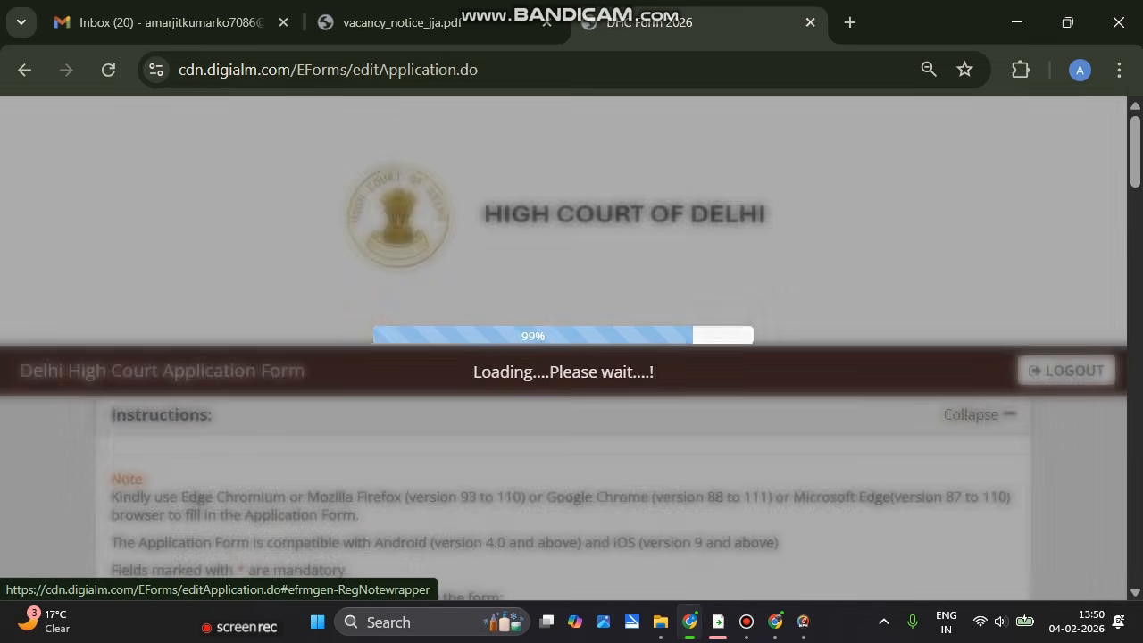
Set category OBC(NCL), gender Male, nationality A citizen of India, and New Delhi domicile No
{"action": "scroll", "coordinate": [572, 357], "scroll_direction": "down", "scroll_amount": 5}
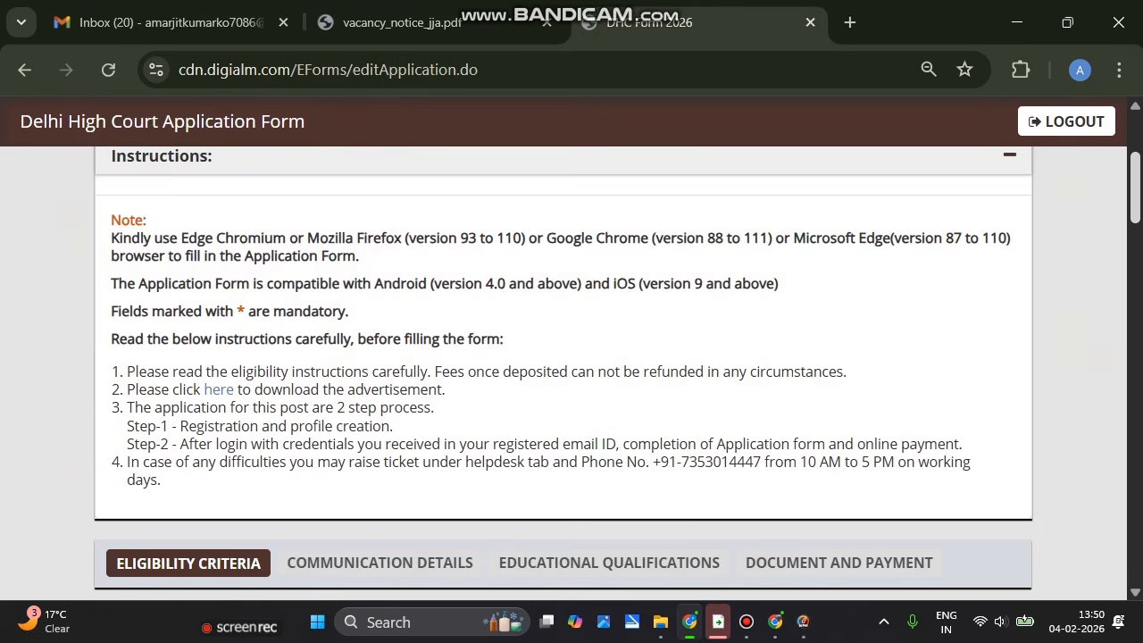
{"action": "scroll", "coordinate": [571, 375], "scroll_direction": "down", "scroll_amount": 1}
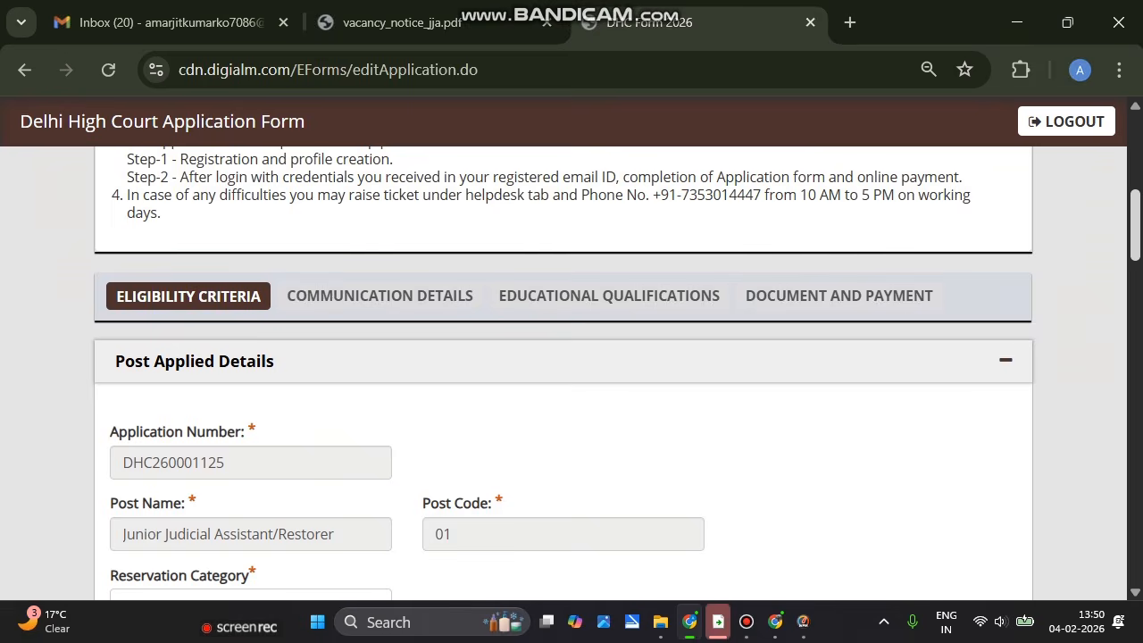
{"action": "scroll", "coordinate": [571, 375], "scroll_direction": "down", "scroll_amount": 4}
{"action": "scroll", "coordinate": [572, 375], "scroll_direction": "up", "scroll_amount": 1}
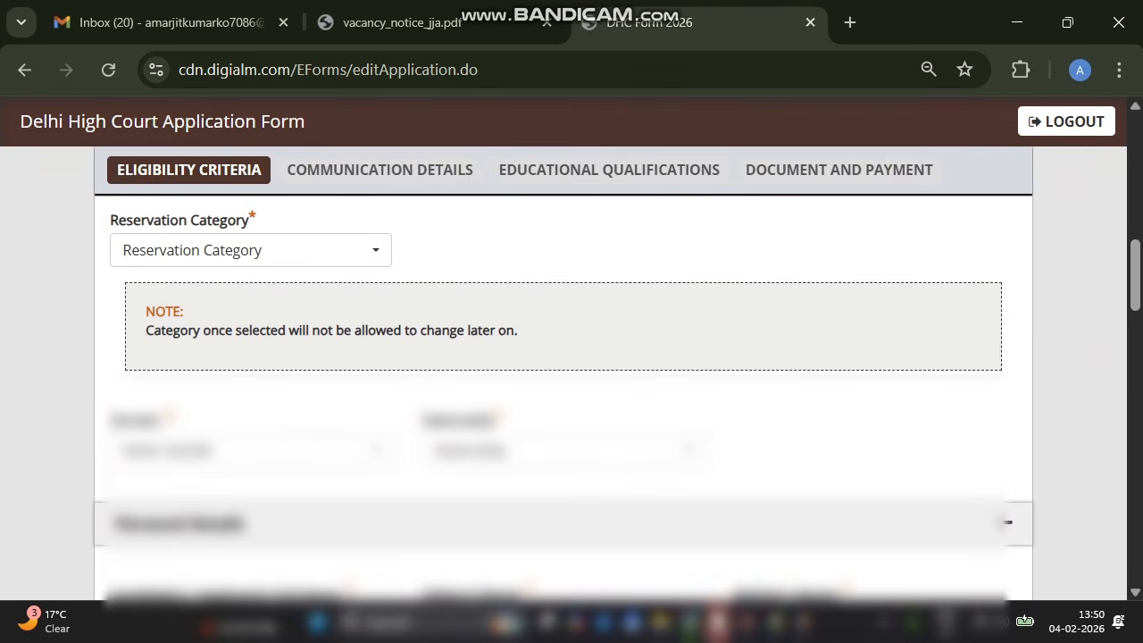
{"action": "left_click", "coordinate": [250, 250]}
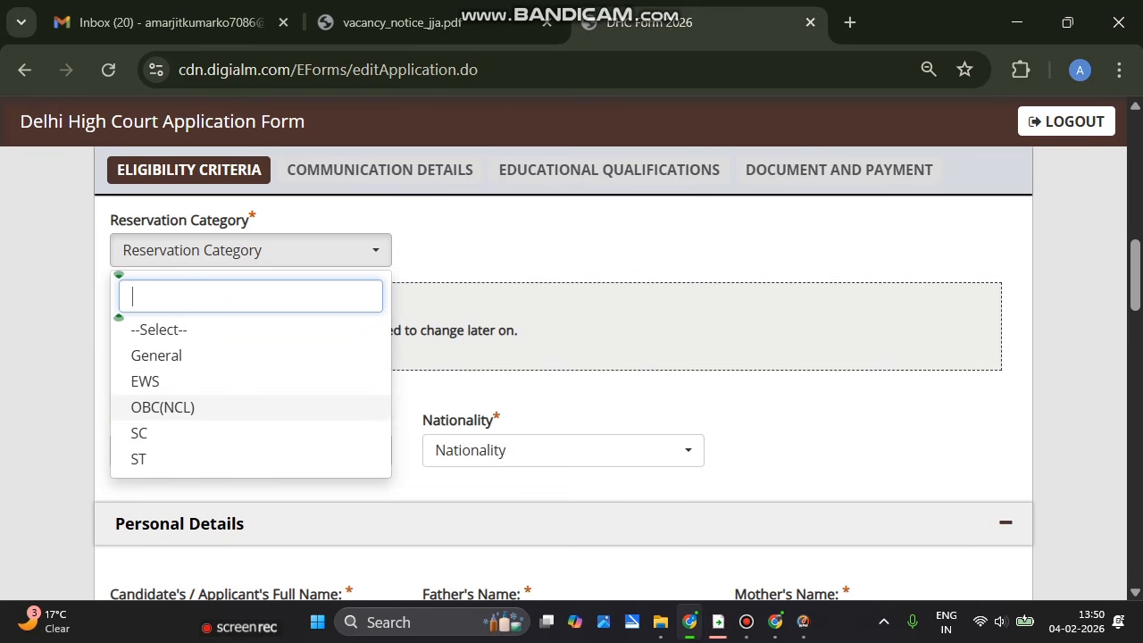
{"action": "left_click", "coordinate": [163, 408]}
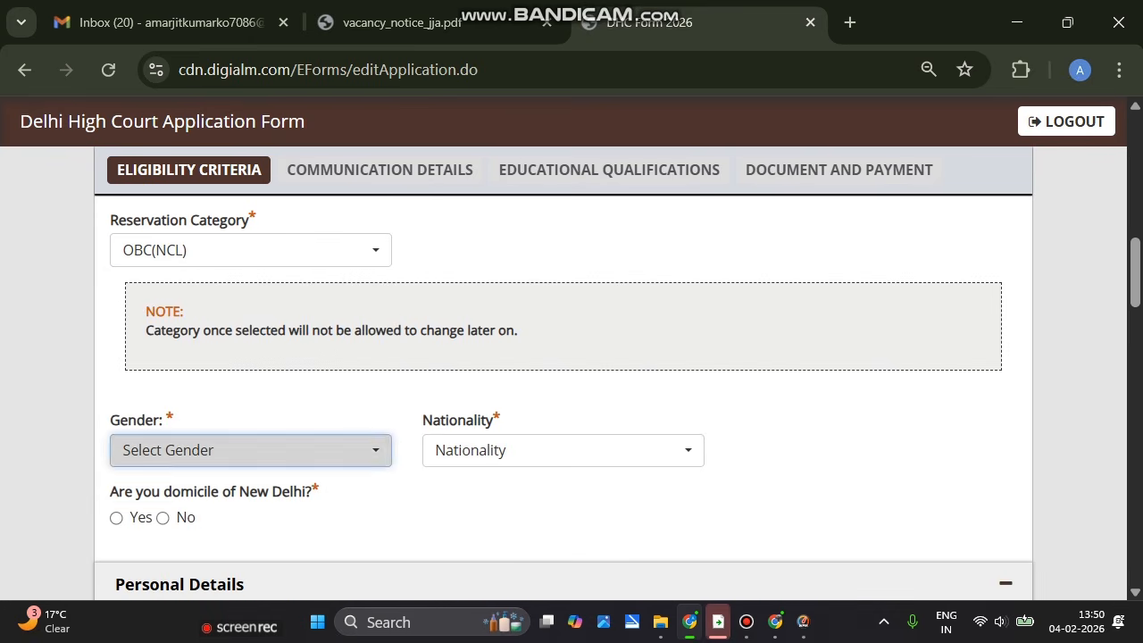
{"action": "left_click", "coordinate": [250, 450]}
{"action": "left_click", "coordinate": [161, 360]}
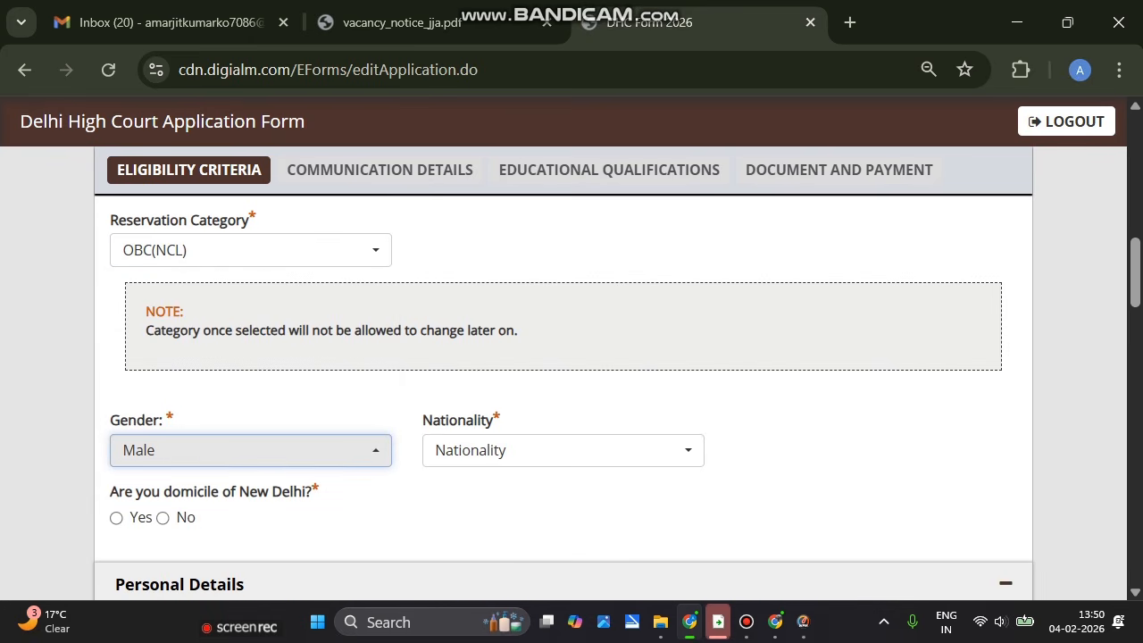
{"action": "left_click", "coordinate": [563, 450]}
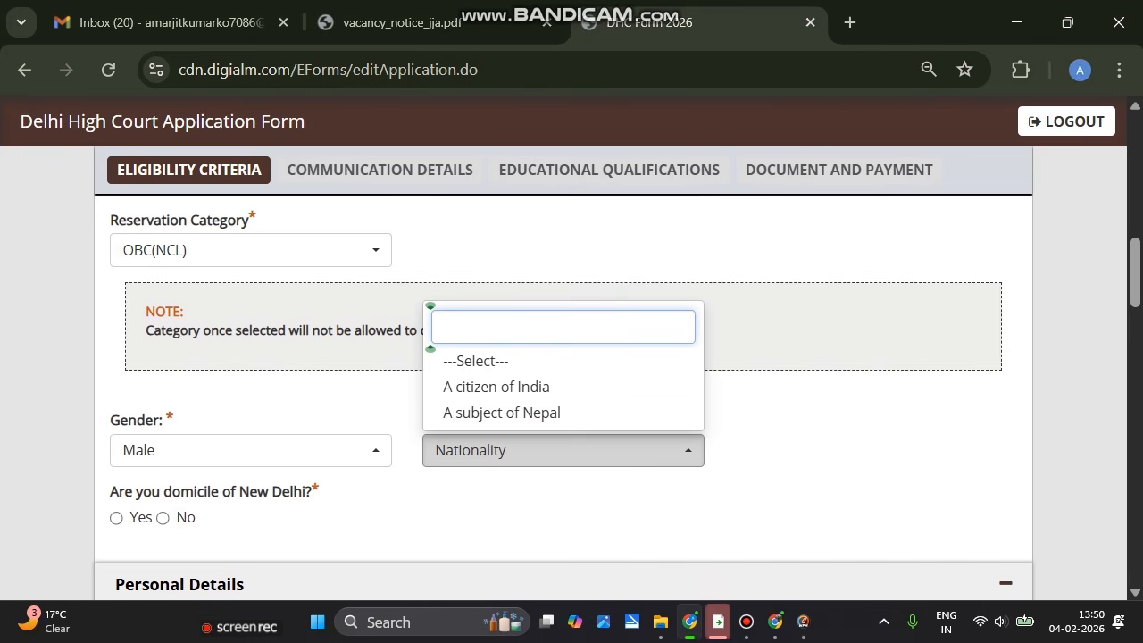
{"action": "left_click", "coordinate": [496, 387]}
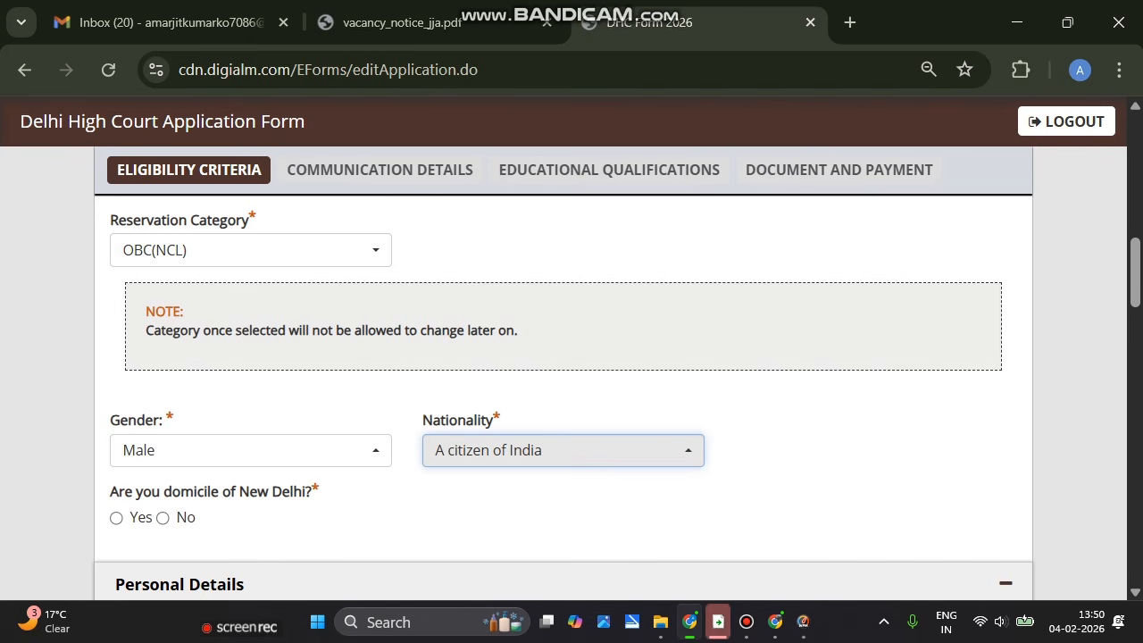
{"action": "left_click", "coordinate": [162, 518]}
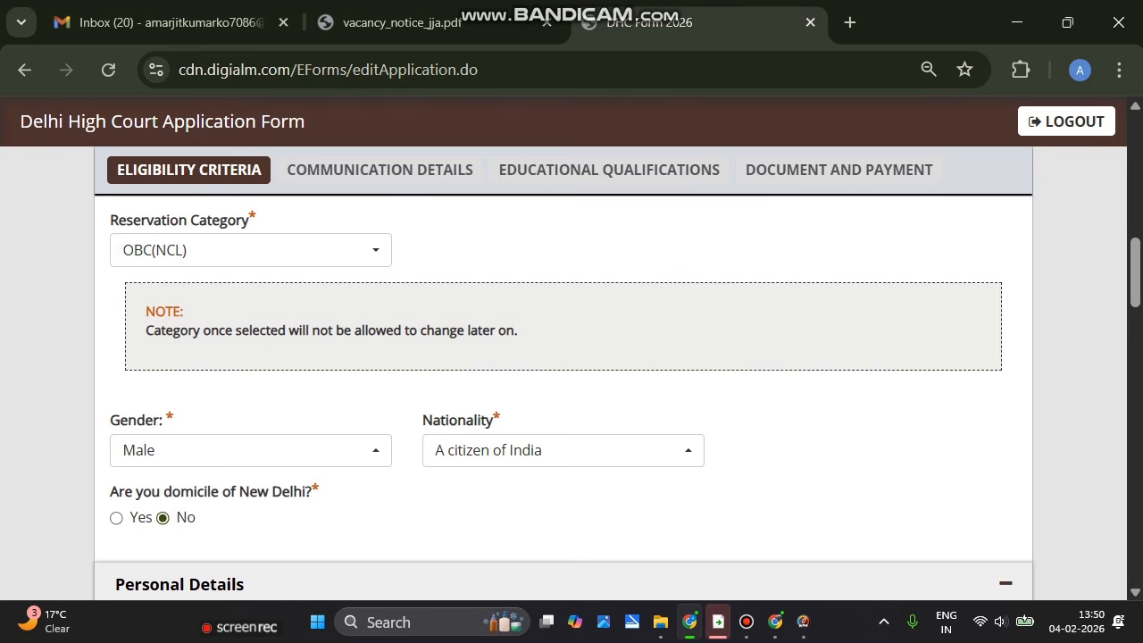
Enter the father's and mother's names and set marital status to Unmarried
{"action": "scroll", "coordinate": [563, 397], "scroll_direction": "down", "scroll_amount": 4}
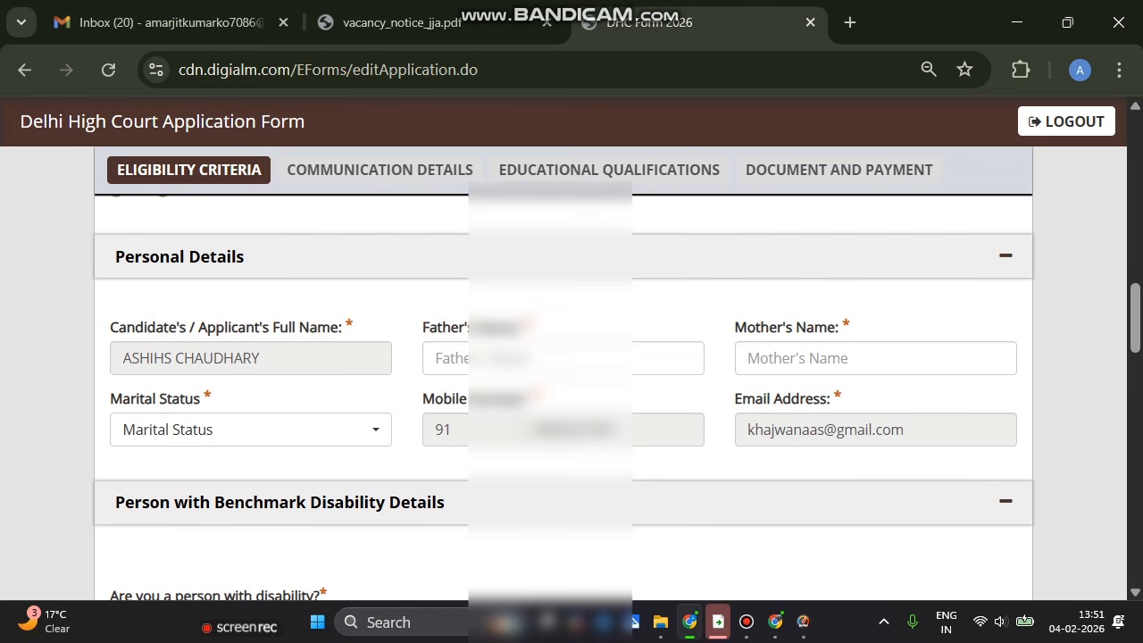
{"action": "left_click", "coordinate": [420, 358]}
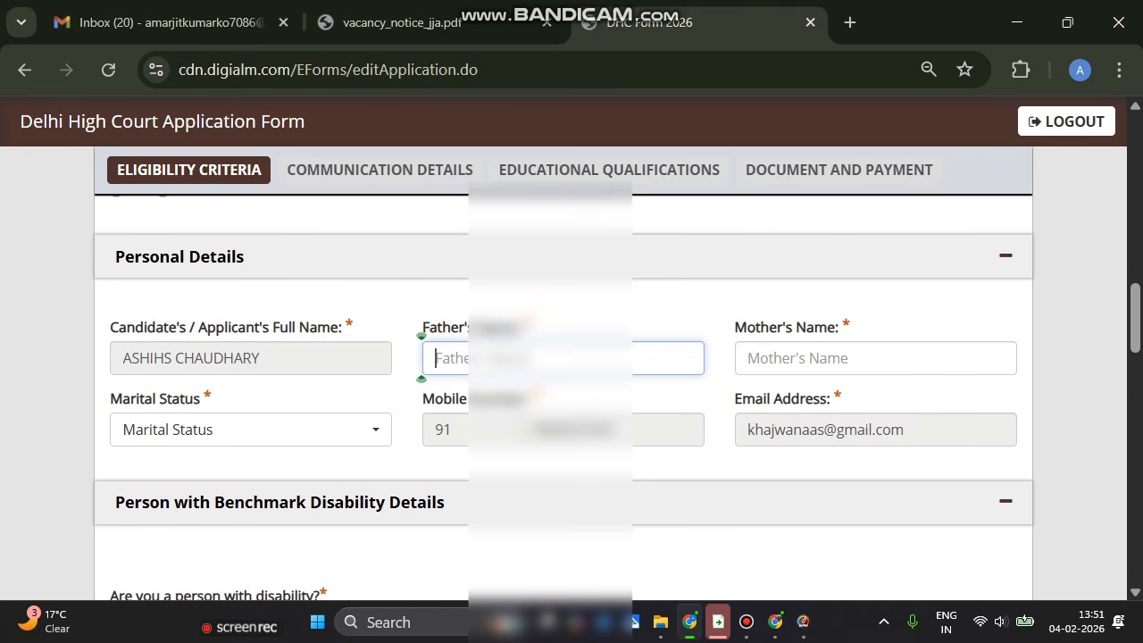
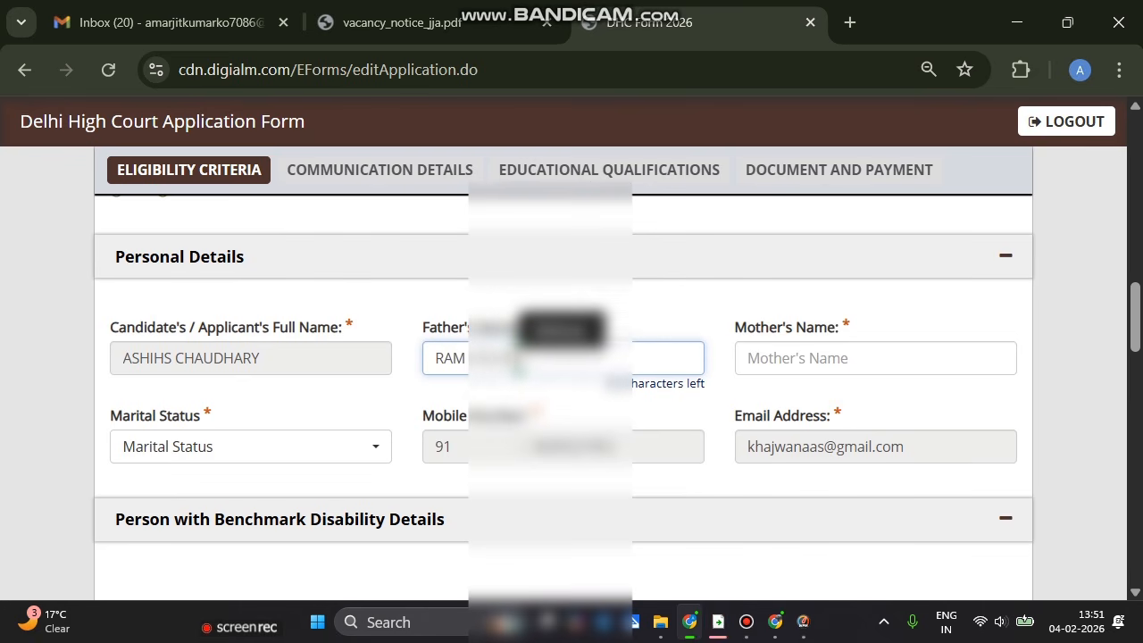
{"action": "left_click", "coordinate": [734, 358]}
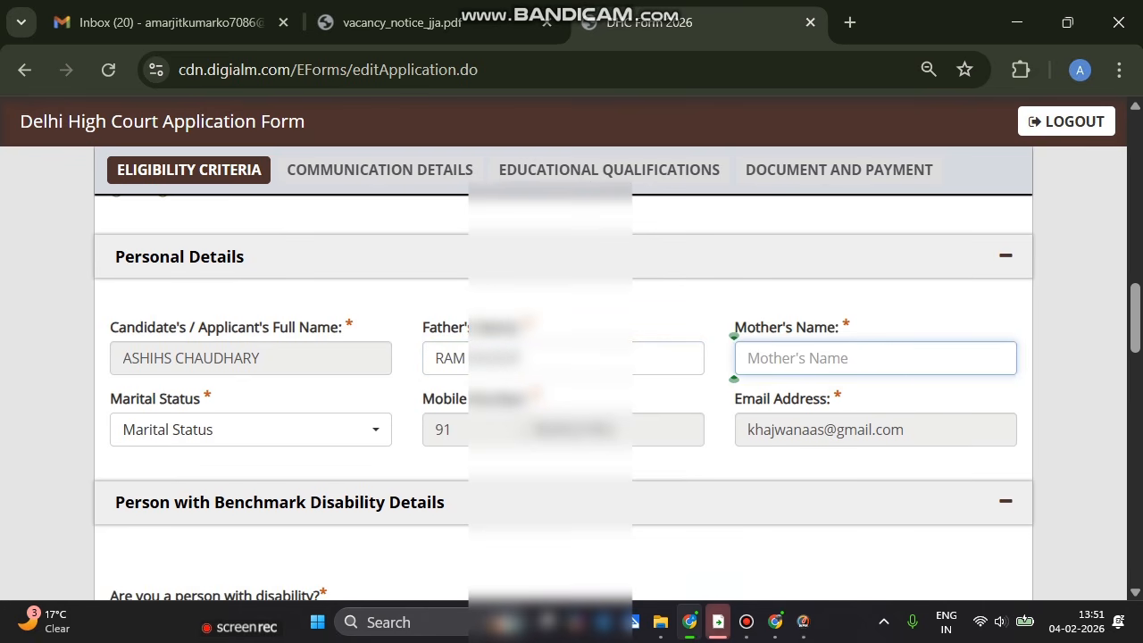
{"action": "type", "text": "CHANDRAKa"}
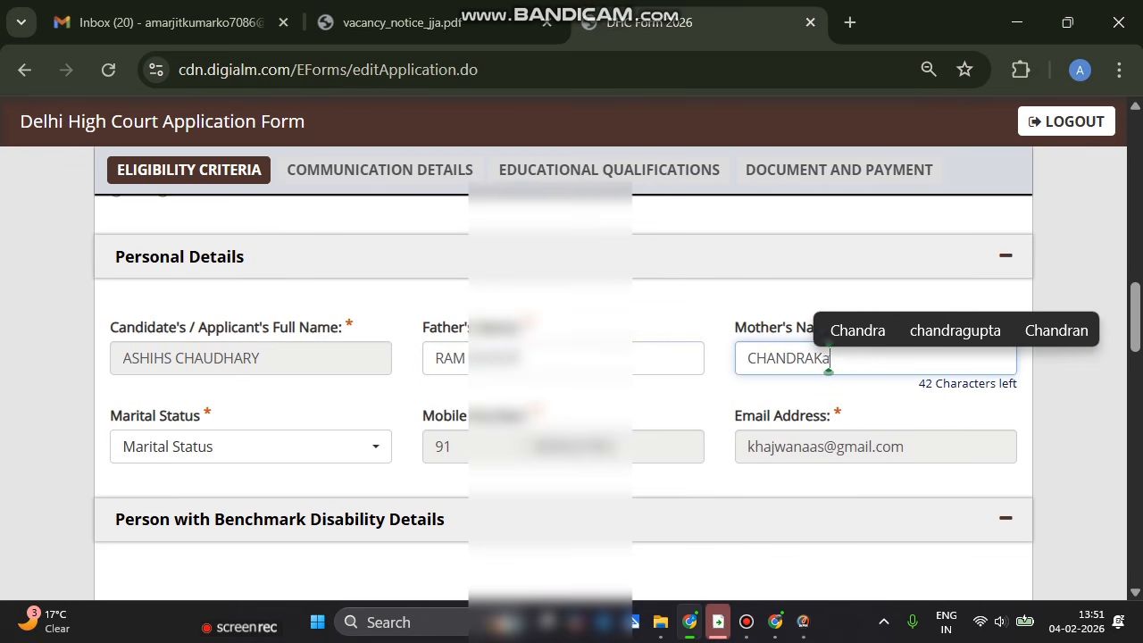
{"action": "type", "text": "NTA"}
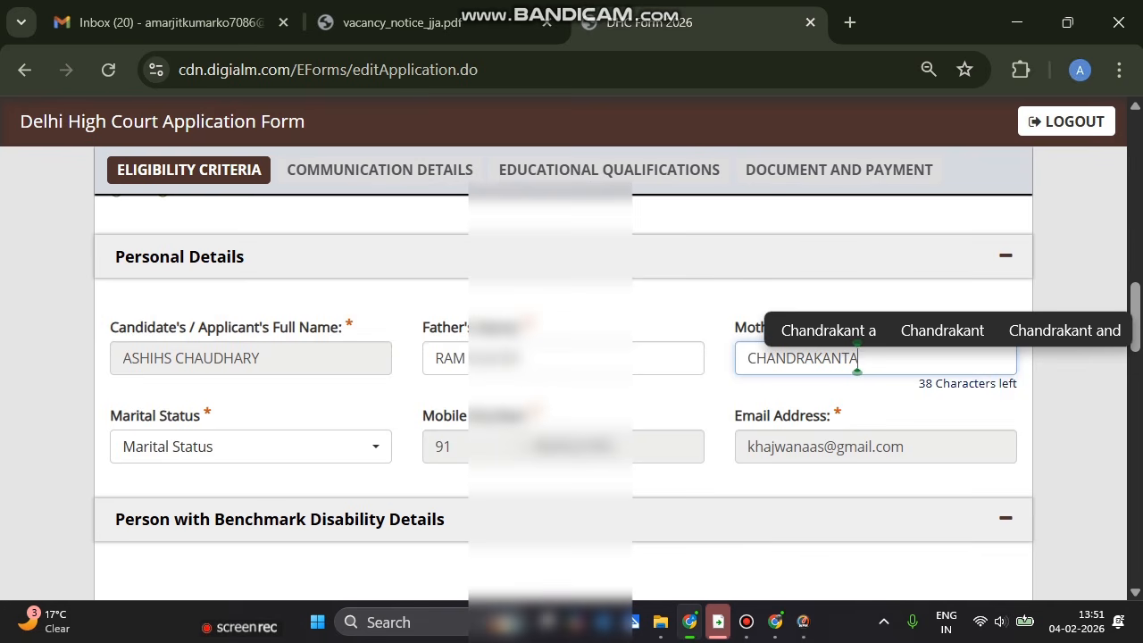
{"action": "left_click", "coordinate": [251, 453]}
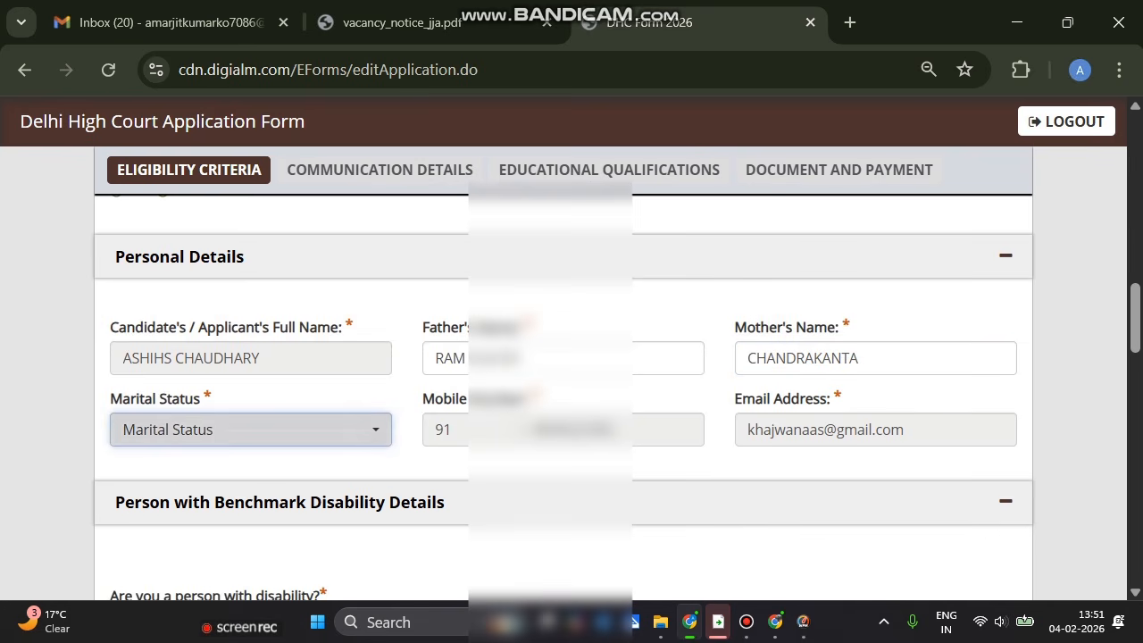
{"action": "left_click", "coordinate": [251, 431]}
{"action": "left_click", "coordinate": [196, 288]}
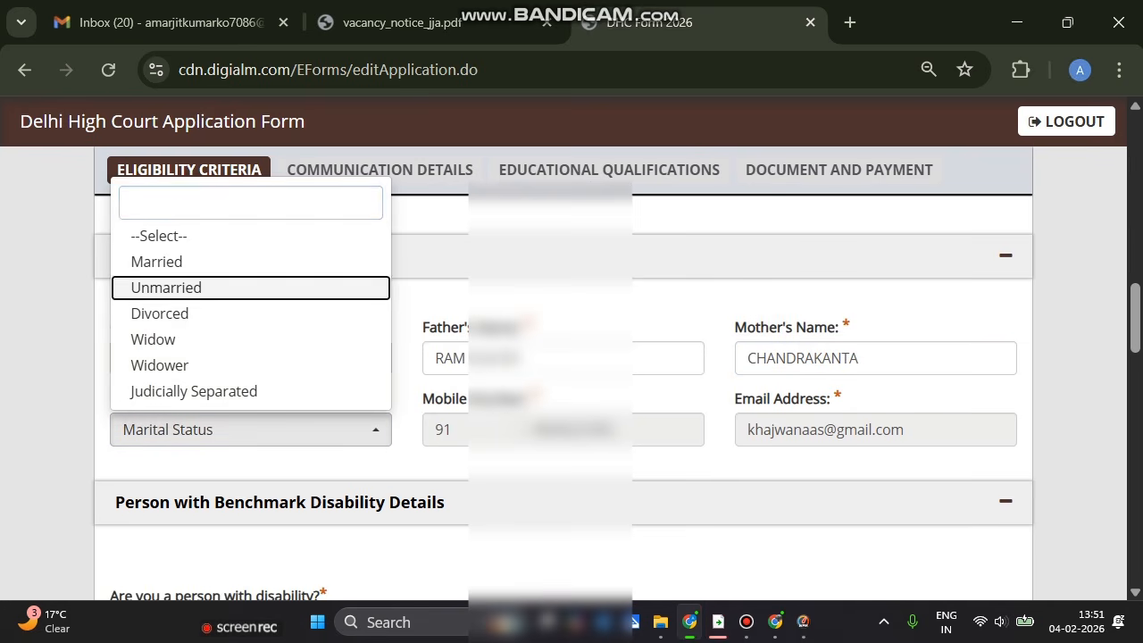
{"action": "double_click", "coordinate": [168, 287]}
{"action": "scroll", "coordinate": [571, 396], "scroll_direction": "down", "scroll_amount": 4}
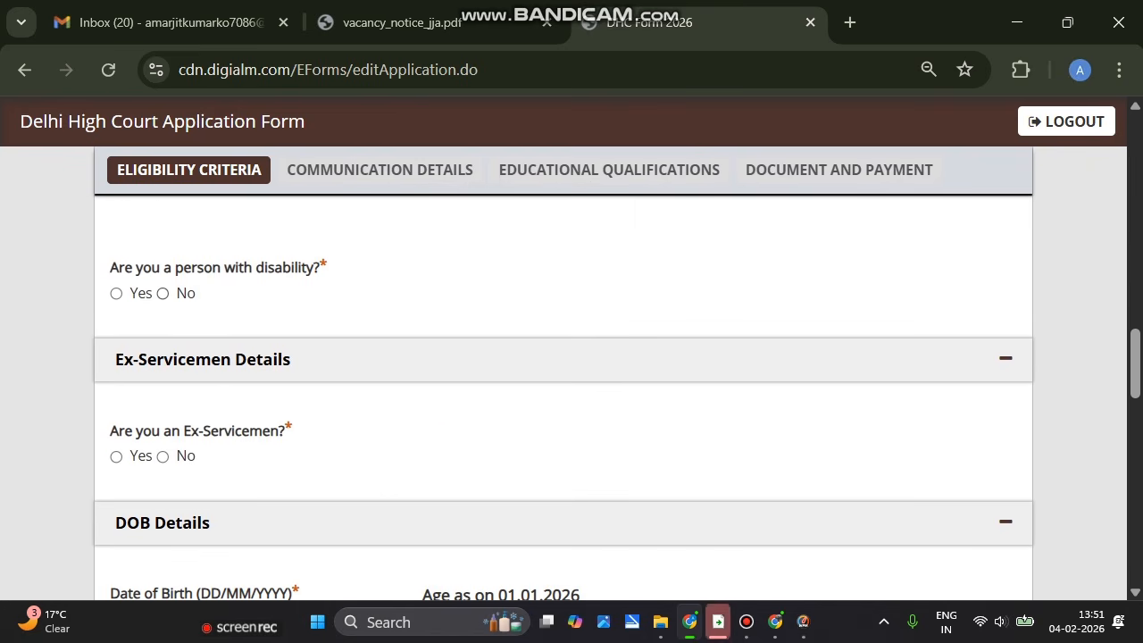
Answer No to the disability and ex-servicemen questions
{"action": "left_click", "coordinate": [163, 294]}
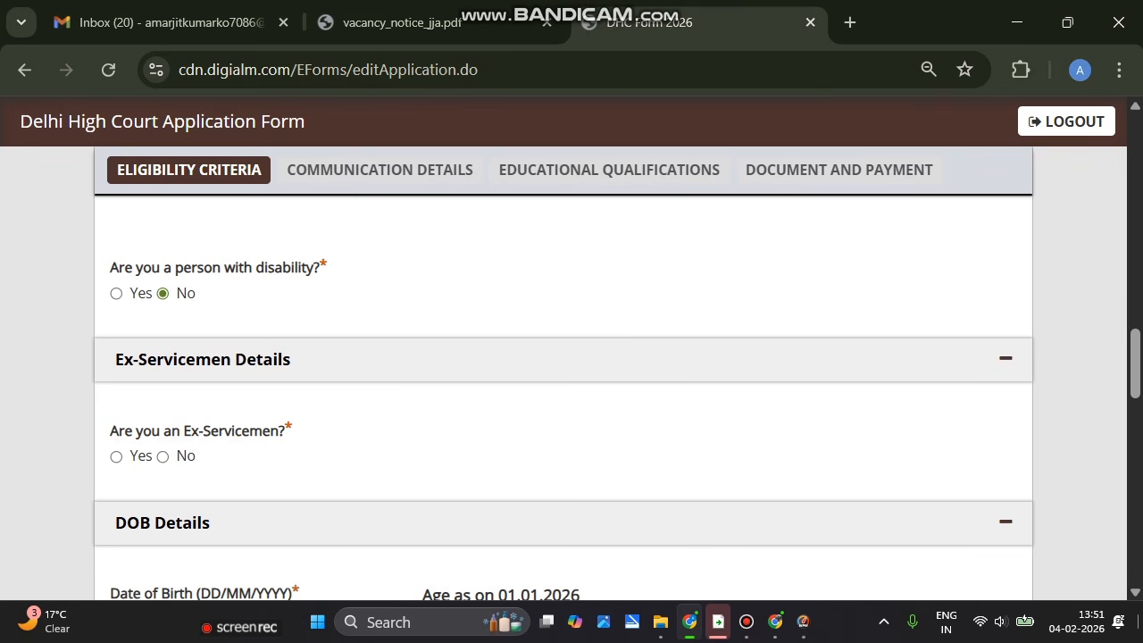
{"action": "scroll", "coordinate": [163, 340], "scroll_direction": "down", "scroll_amount": 1}
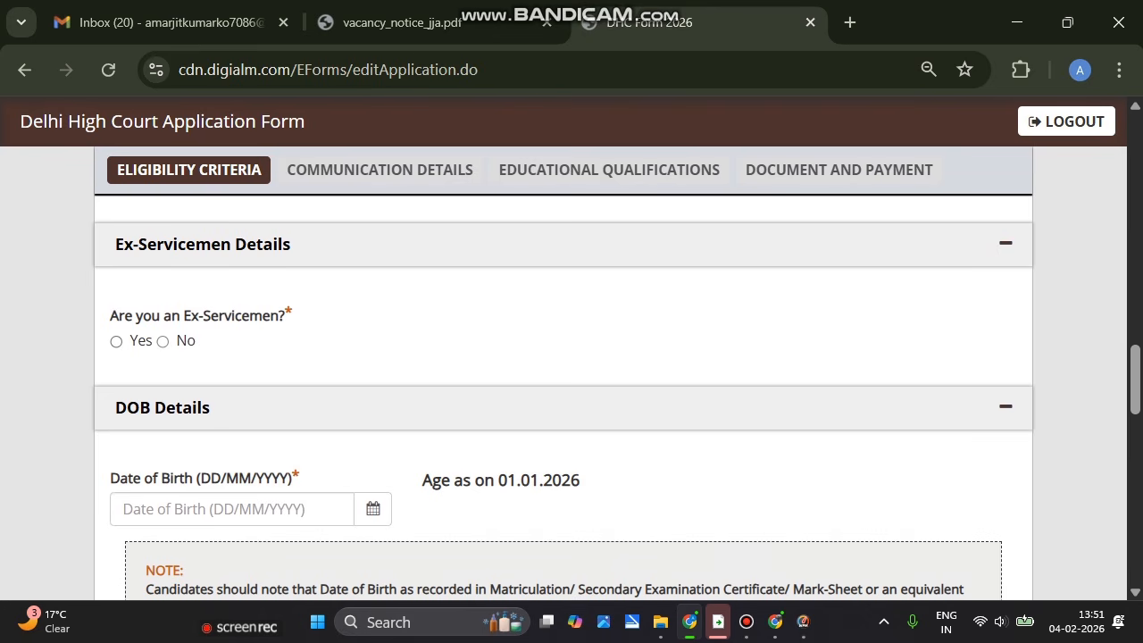
{"action": "left_click", "coordinate": [163, 341]}
{"action": "scroll", "coordinate": [563, 402], "scroll_direction": "down", "scroll_amount": 2}
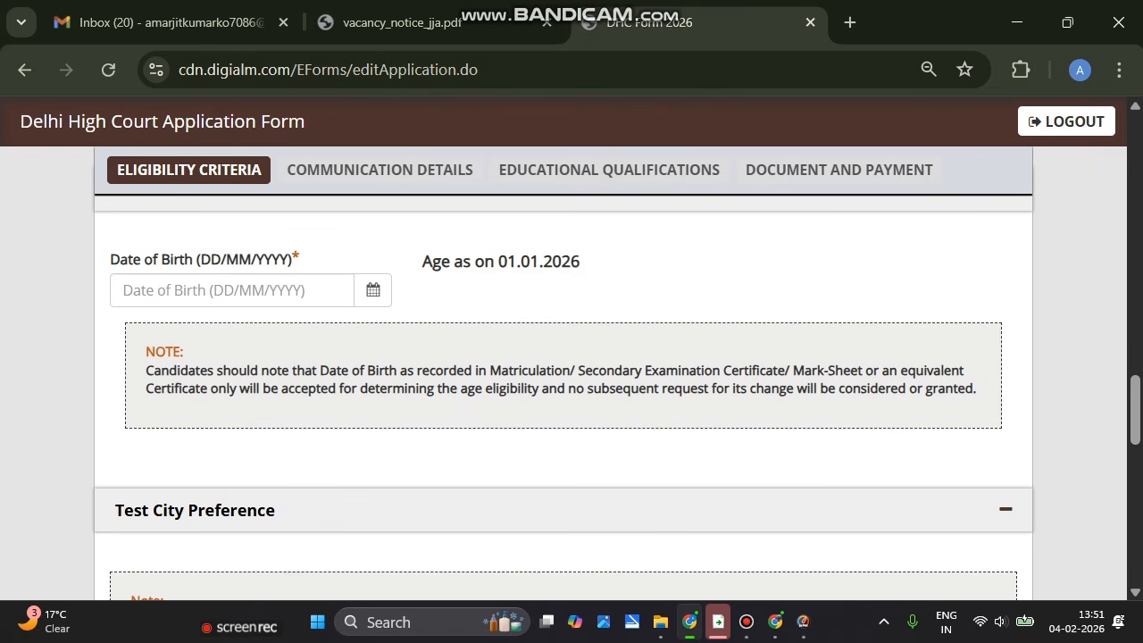
Set the date of birth to 01/01/2001 with the calendar picker
{"action": "left_click", "coordinate": [207, 290]}
{"action": "left_click", "coordinate": [206, 330]}
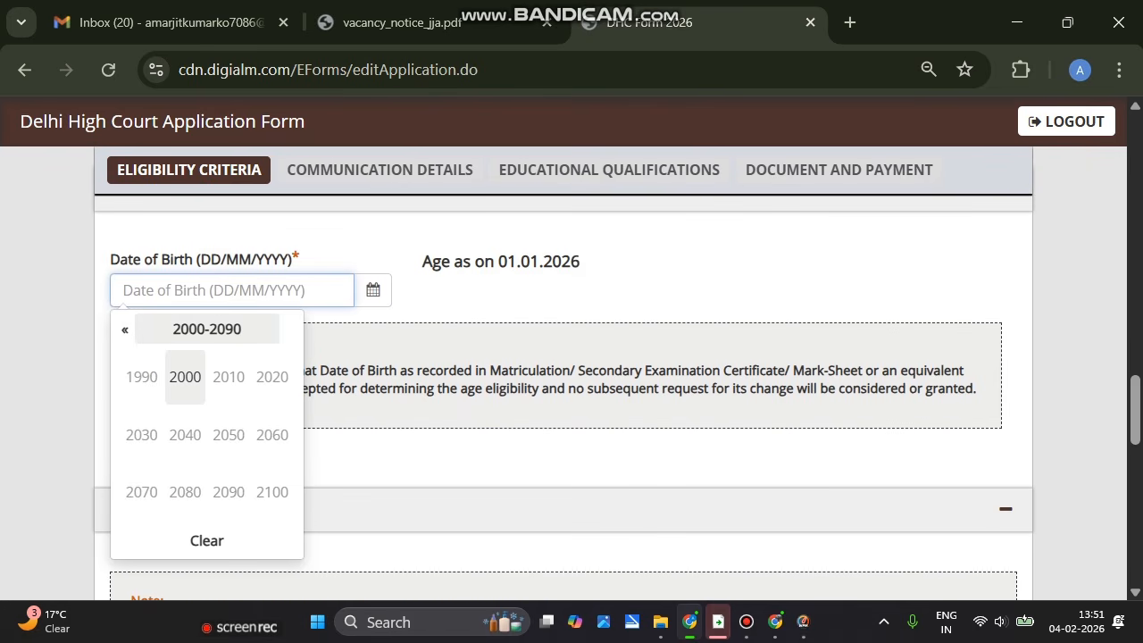
{"action": "left_click", "coordinate": [185, 376]}
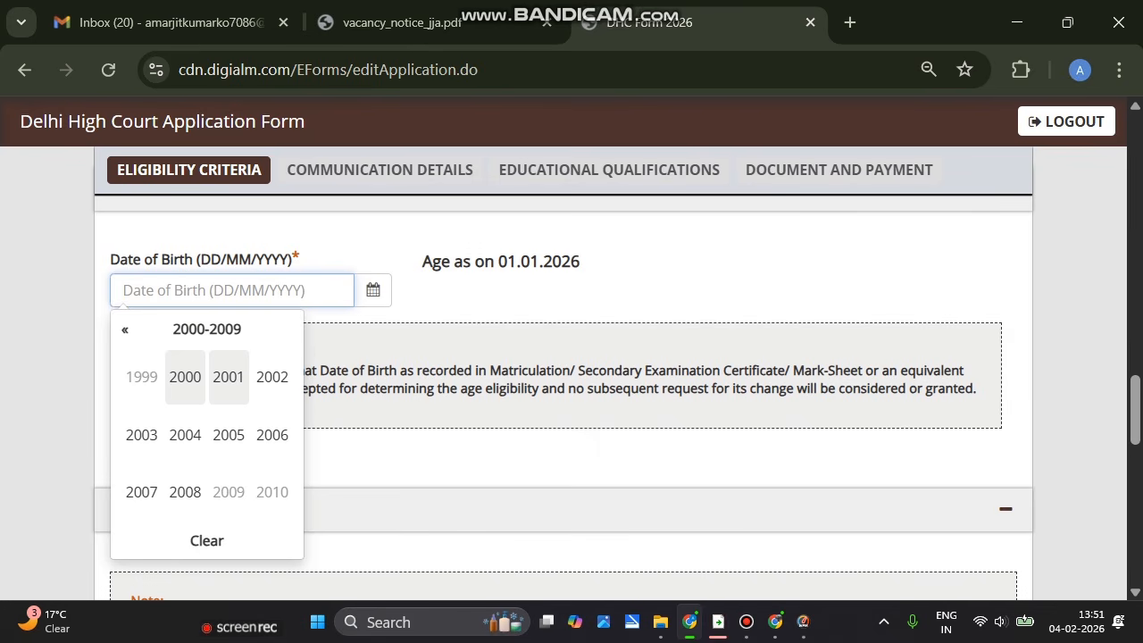
{"action": "left_click", "coordinate": [228, 376]}
{"action": "left_click", "coordinate": [141, 376]}
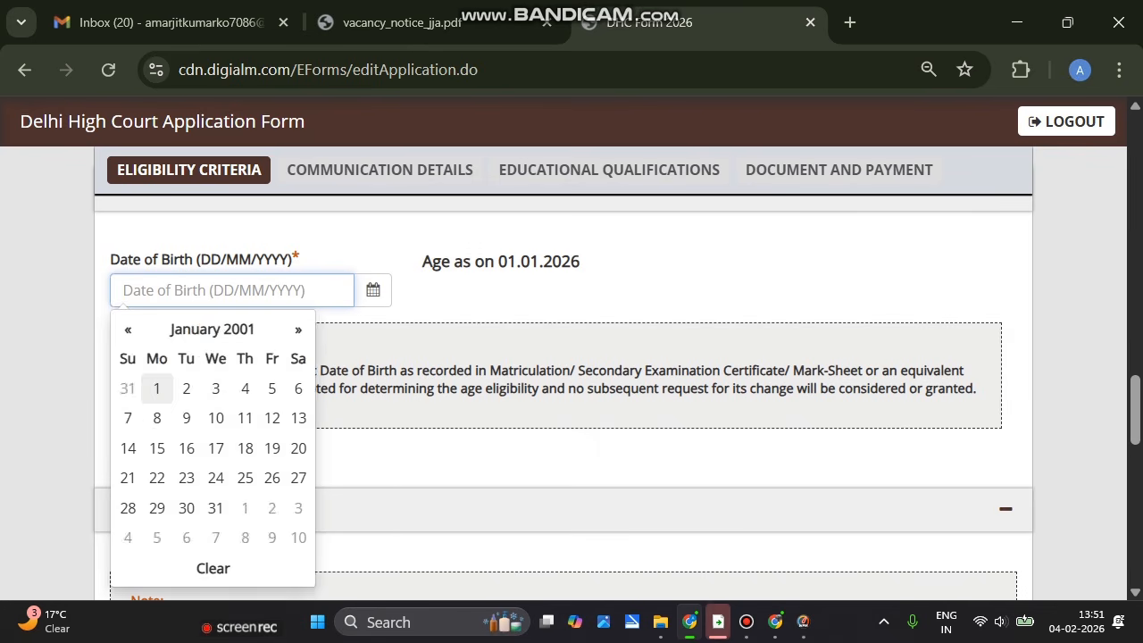
{"action": "left_click", "coordinate": [158, 391]}
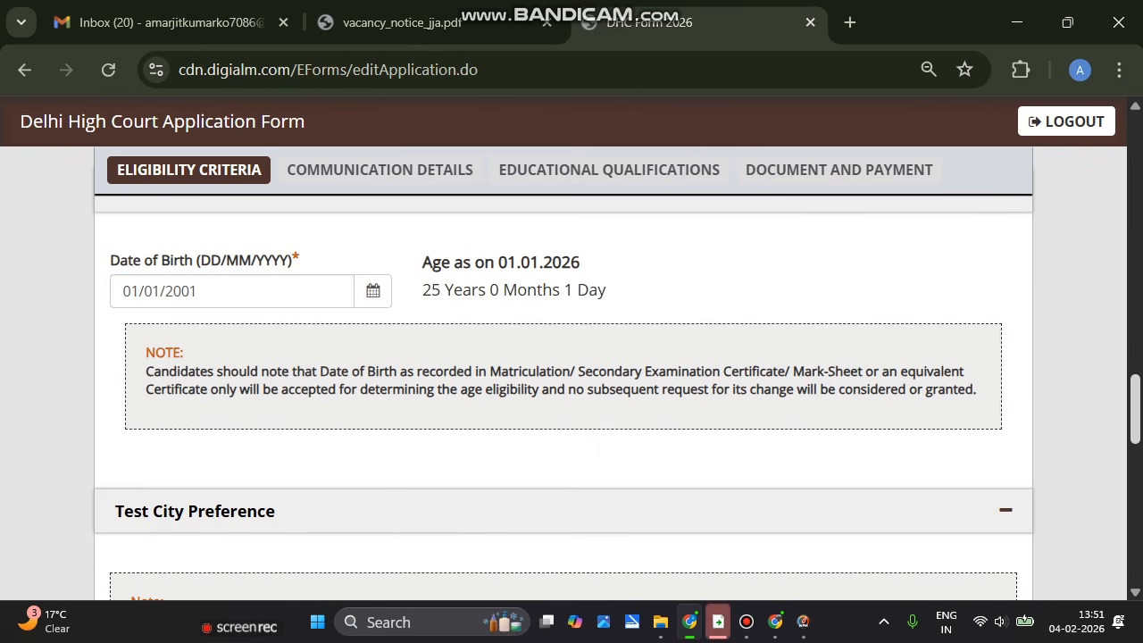
{"action": "scroll", "coordinate": [572, 375], "scroll_direction": "down", "scroll_amount": 5}
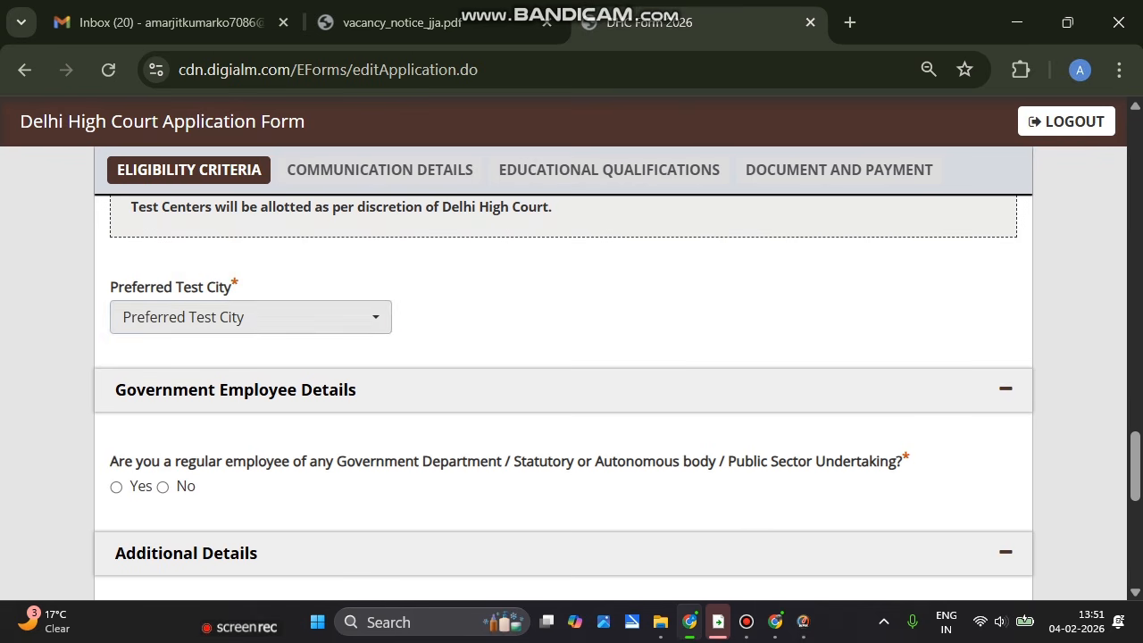
Choose Delhi-NCR as the preferred test city and answer No to the government employee question
{"action": "left_click", "coordinate": [250, 317]}
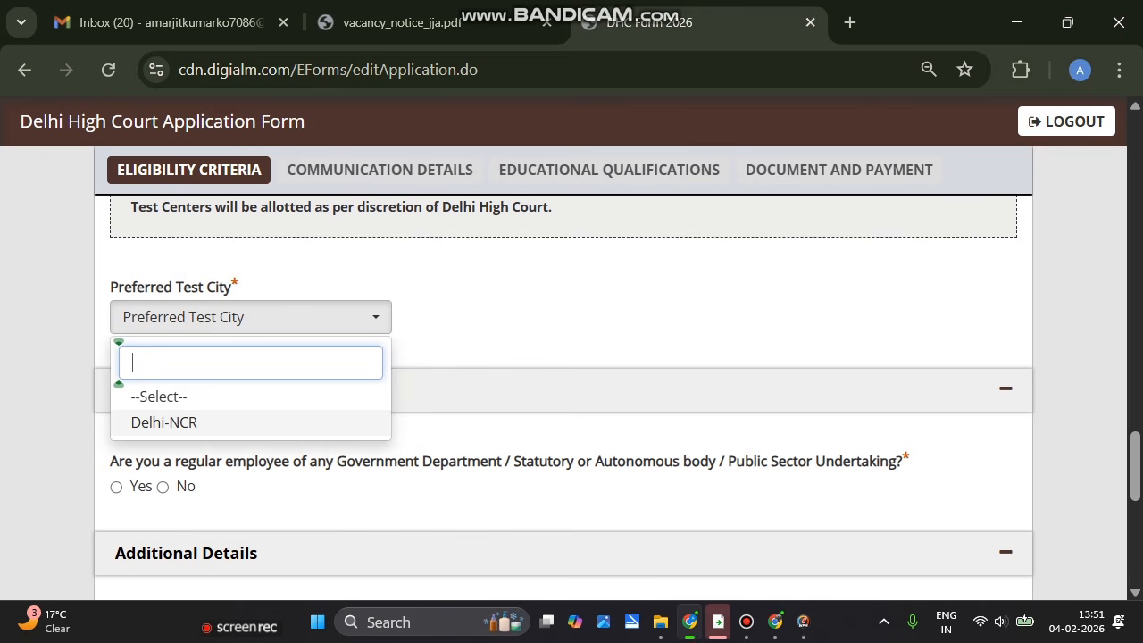
{"action": "left_click", "coordinate": [165, 423]}
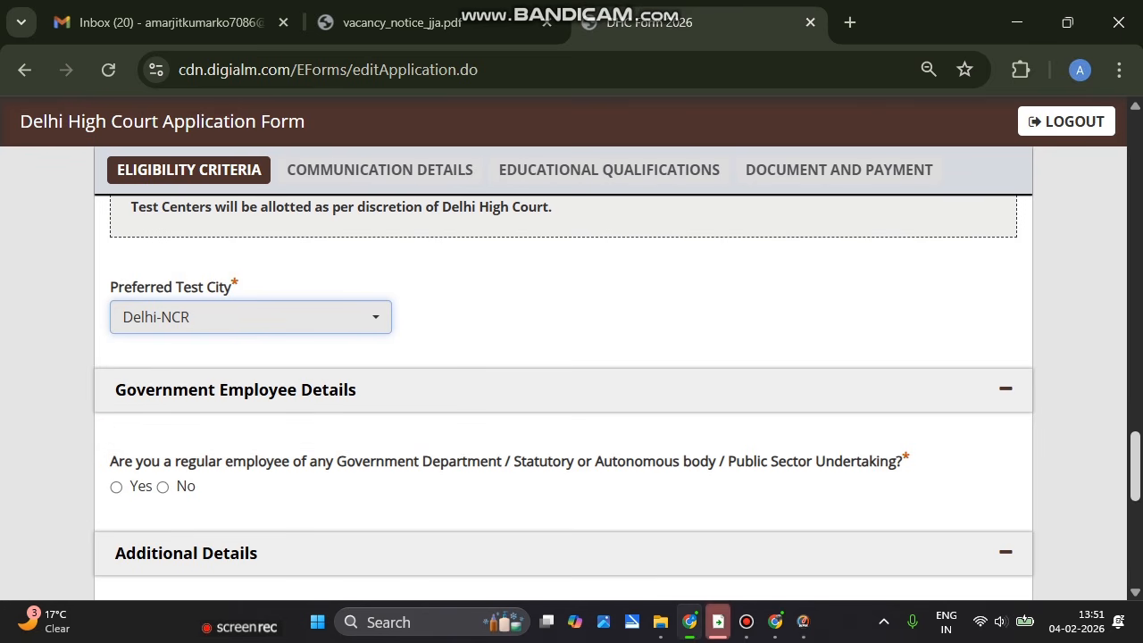
{"action": "scroll", "coordinate": [1135, 466], "scroll_direction": "down", "scroll_amount": 2}
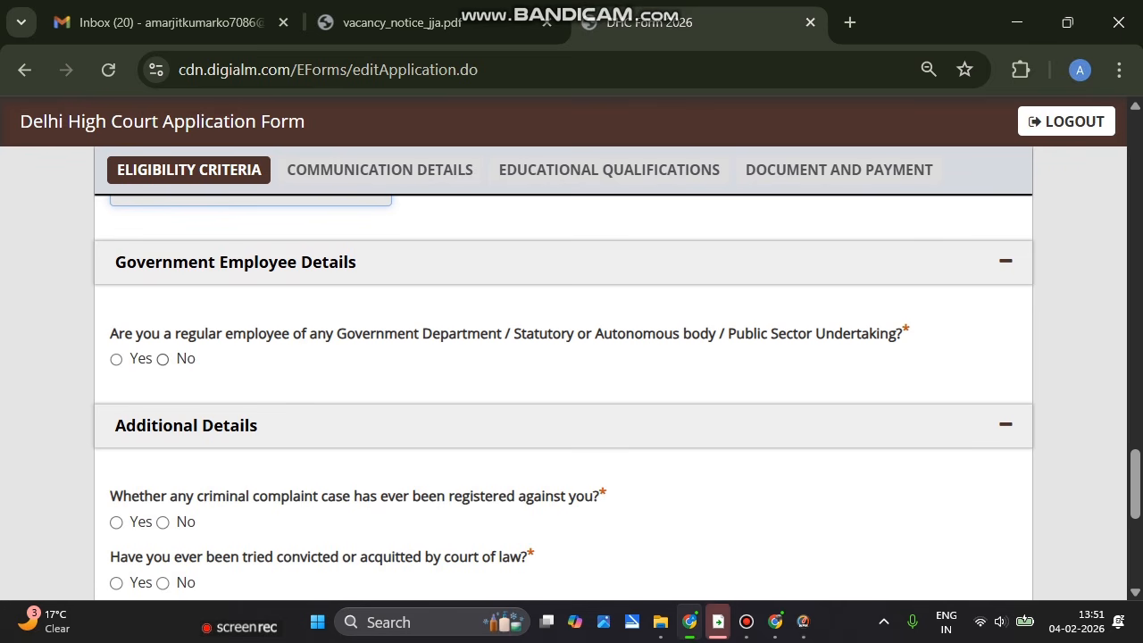
{"action": "left_click", "coordinate": [162, 359]}
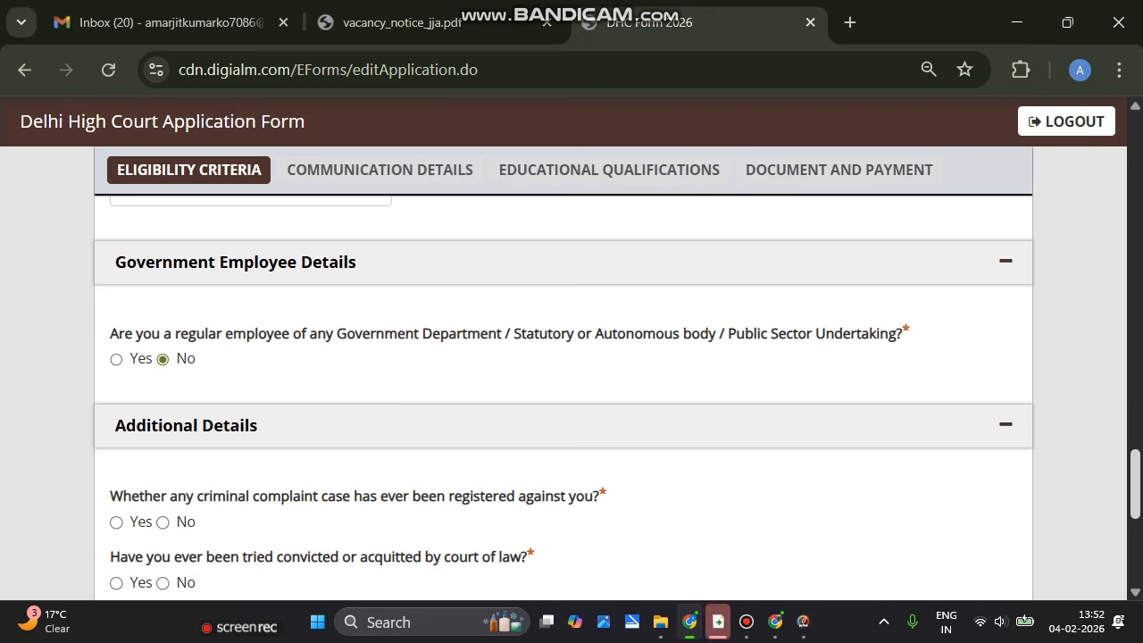
{"action": "scroll", "coordinate": [571, 393], "scroll_direction": "down", "scroll_amount": 3}
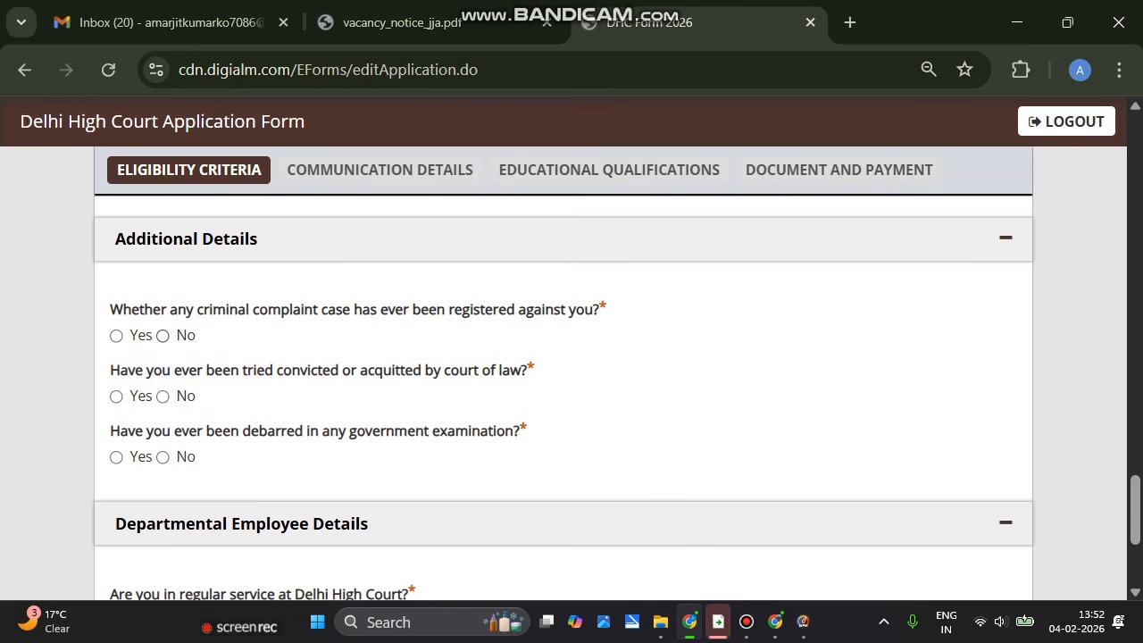
Answer No to the criminal complaint, court-of-law and debarment questions
{"action": "left_click", "coordinate": [163, 335]}
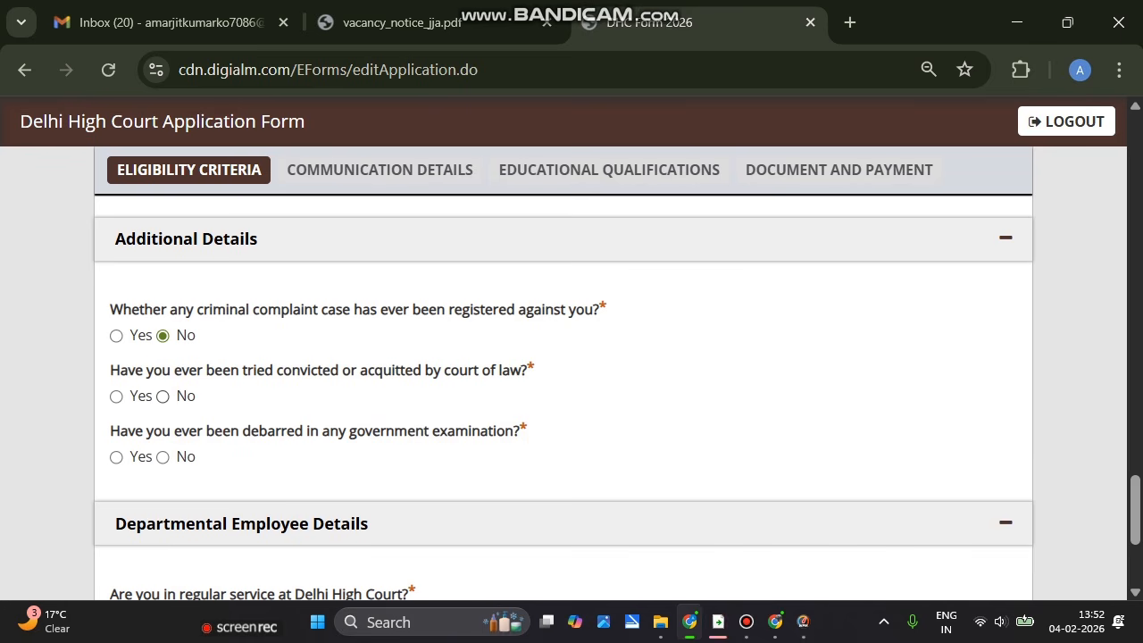
{"action": "left_click", "coordinate": [162, 396]}
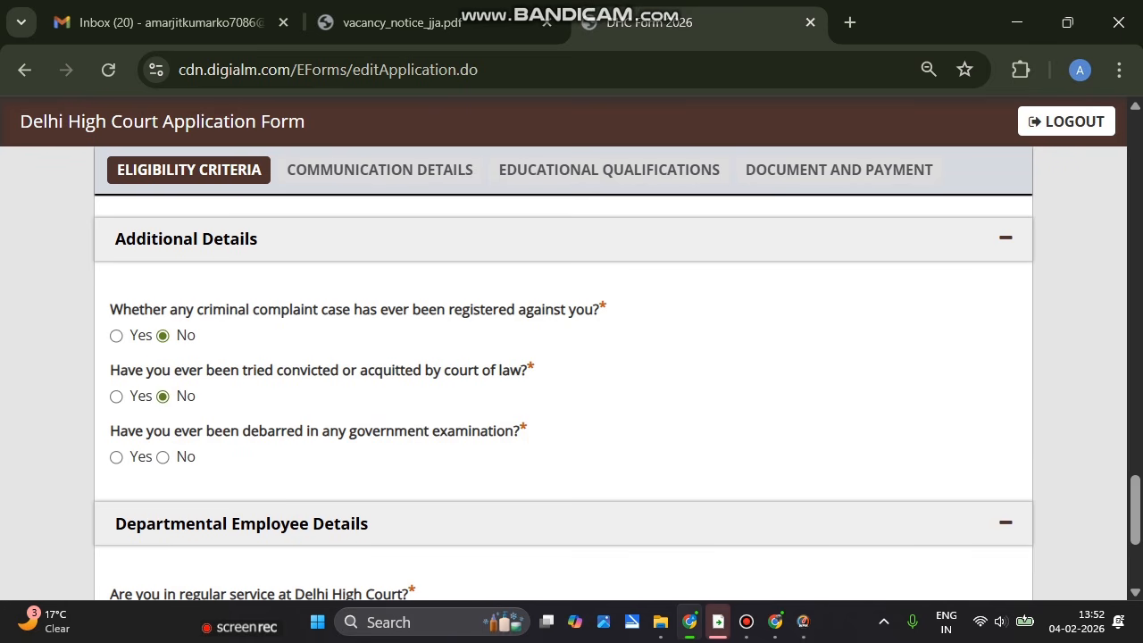
{"action": "left_click", "coordinate": [162, 457]}
{"action": "scroll", "coordinate": [563, 384], "scroll_direction": "down", "scroll_amount": 2}
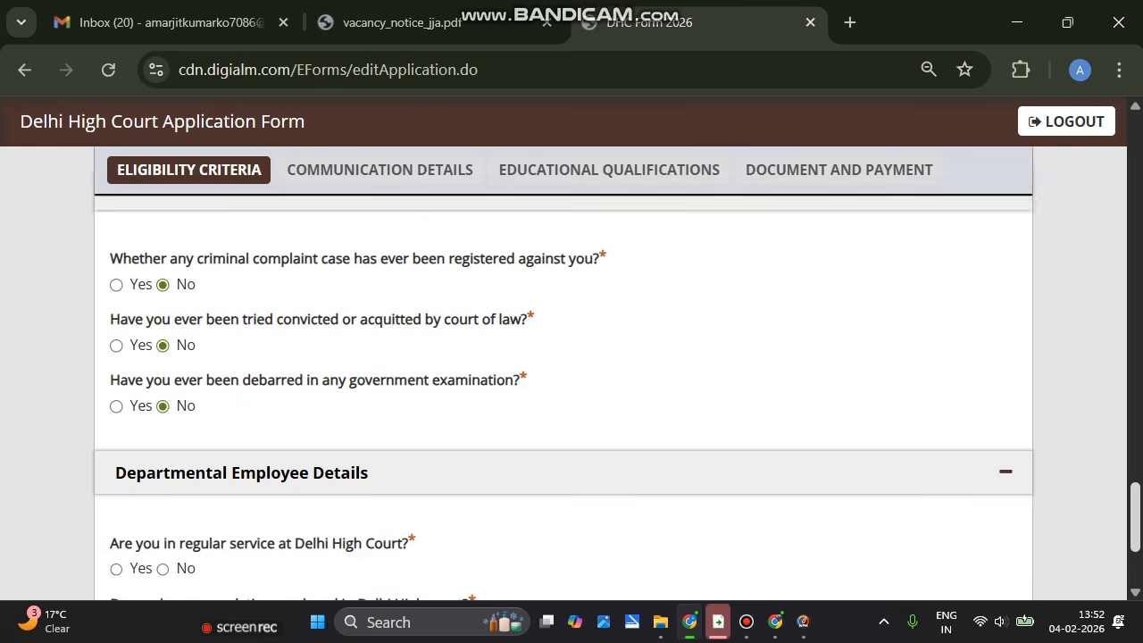
{"action": "scroll", "coordinate": [563, 384], "scroll_direction": "down", "scroll_amount": 1}
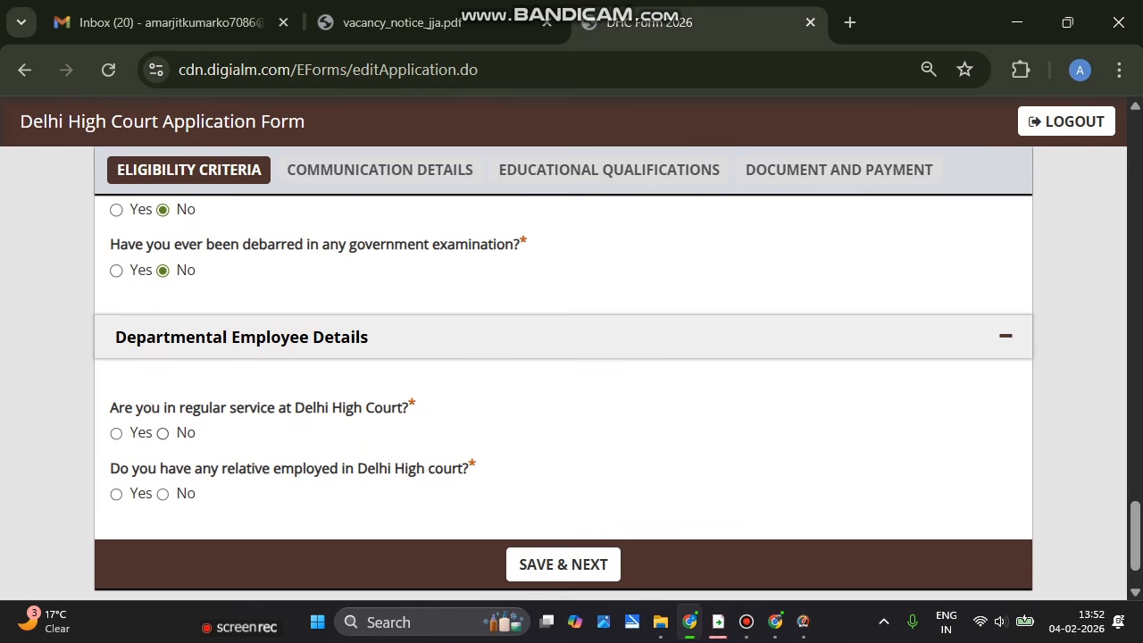
Answer No to Delhi High Court service and relative-employed questions, then save Eligibility Criteria
{"action": "left_click", "coordinate": [163, 433]}
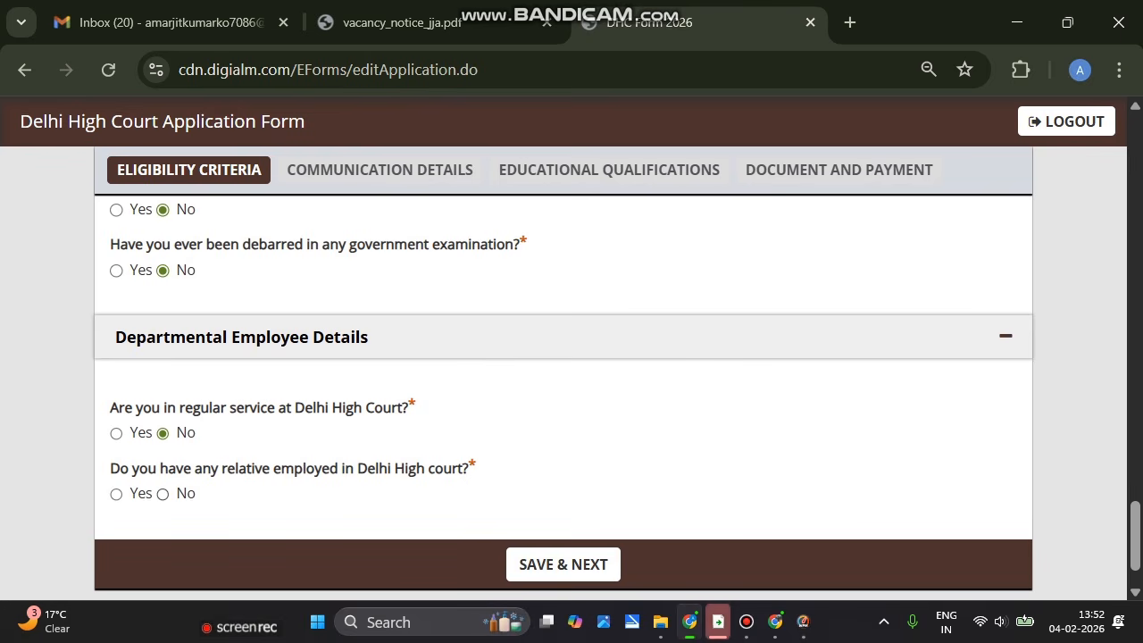
{"action": "left_click", "coordinate": [162, 494]}
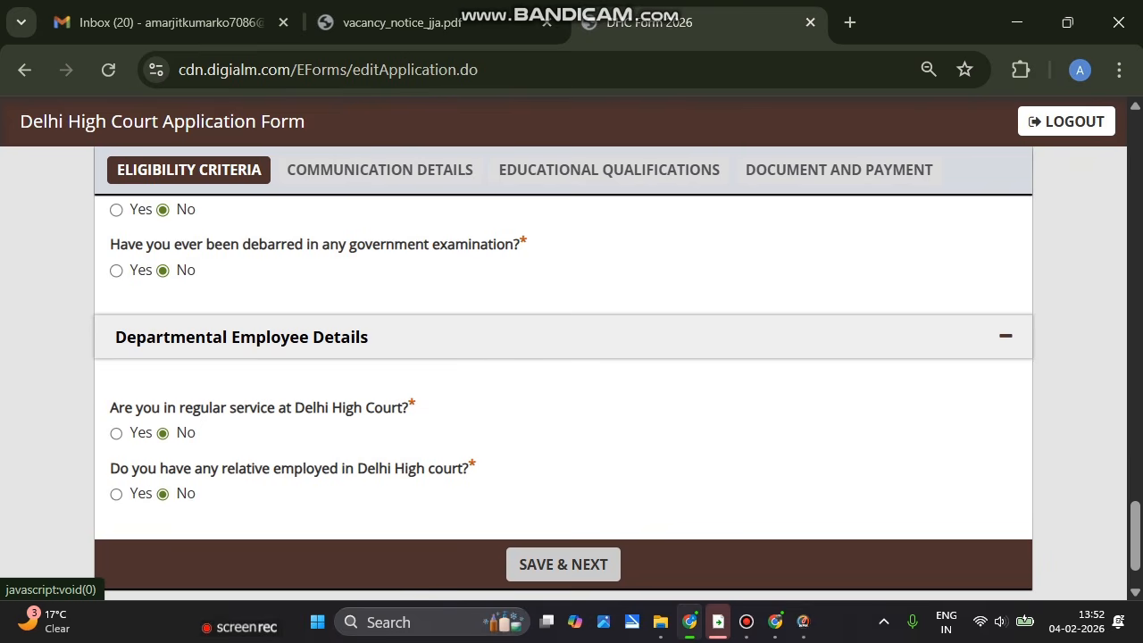
{"action": "left_click", "coordinate": [562, 564]}
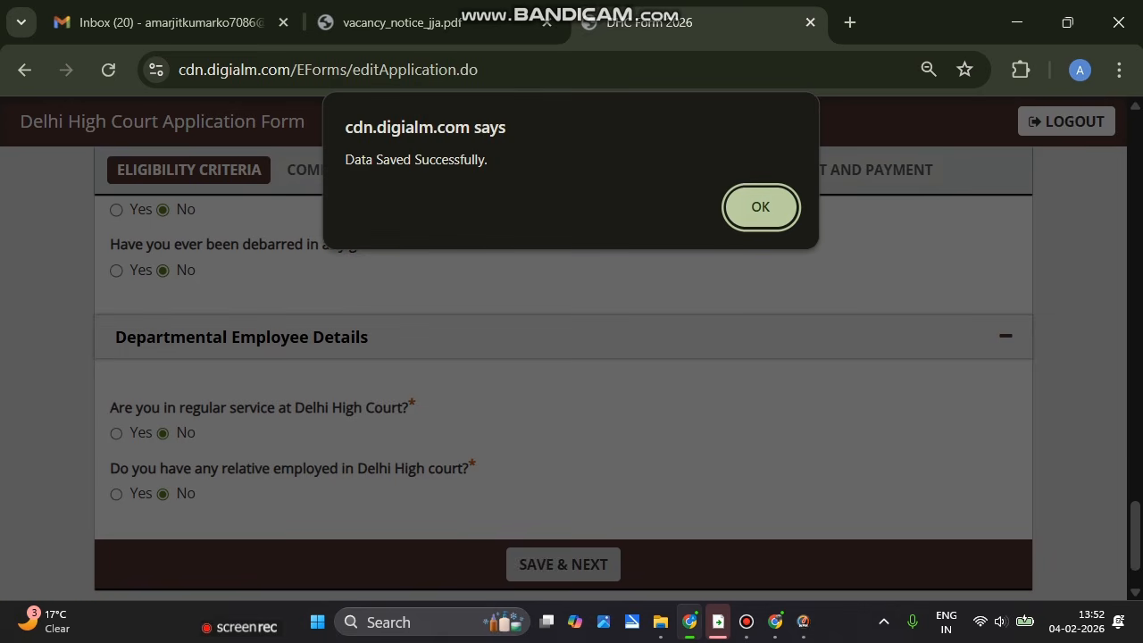
{"action": "left_click", "coordinate": [738, 208]}
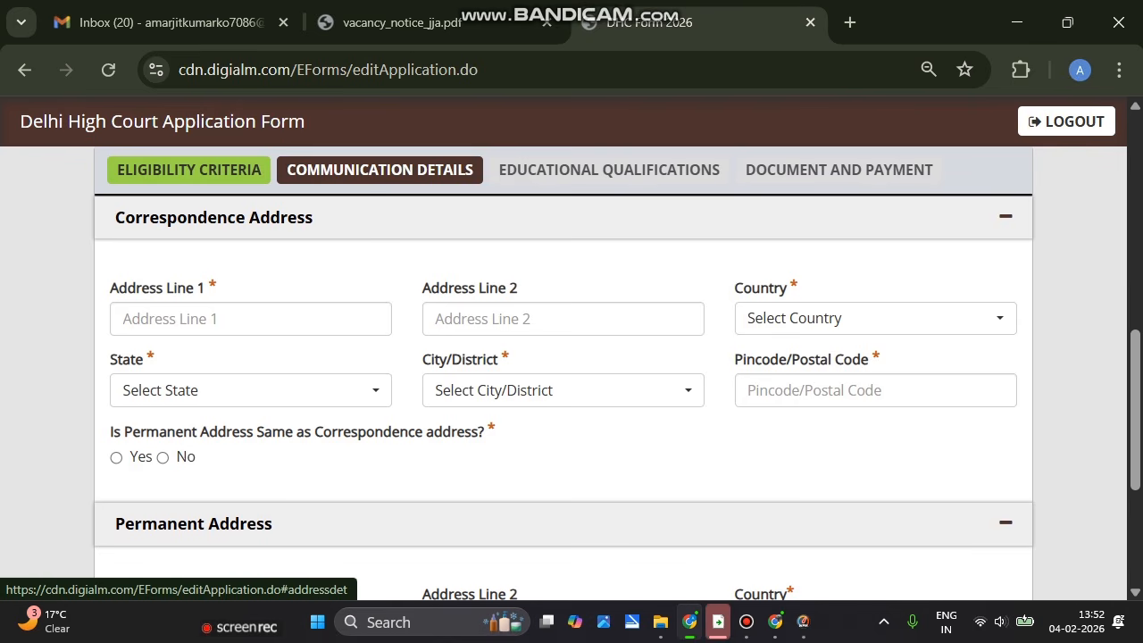
Enter the correspondence address line, with country India and state Andhra Pradesh
{"action": "left_click", "coordinate": [110, 318]}
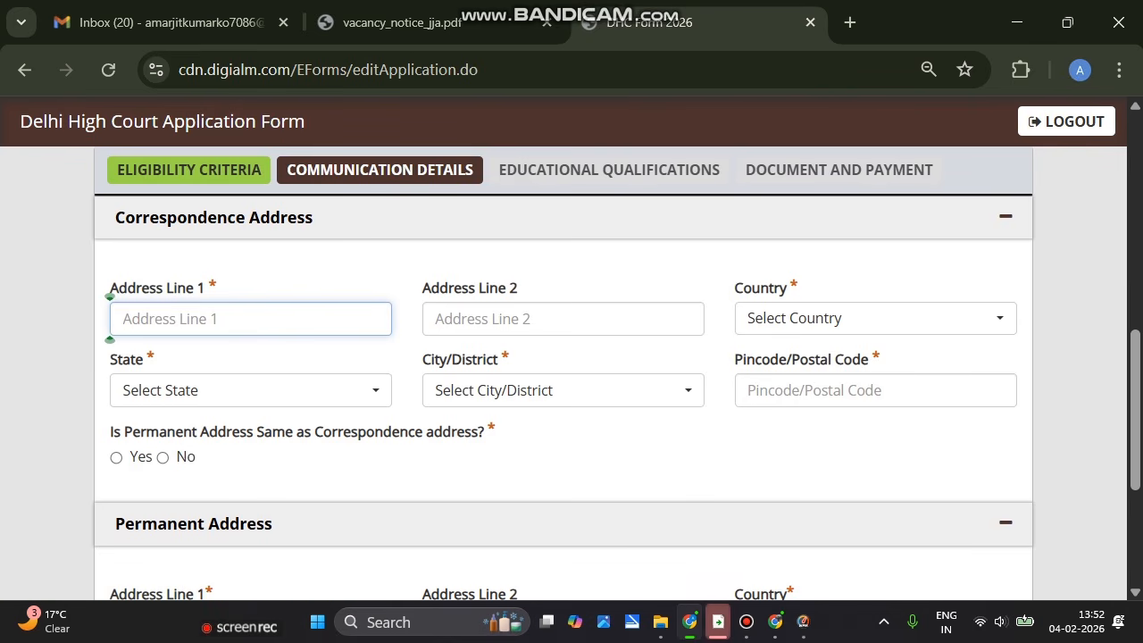
{"action": "type", "text": "nagaur"}
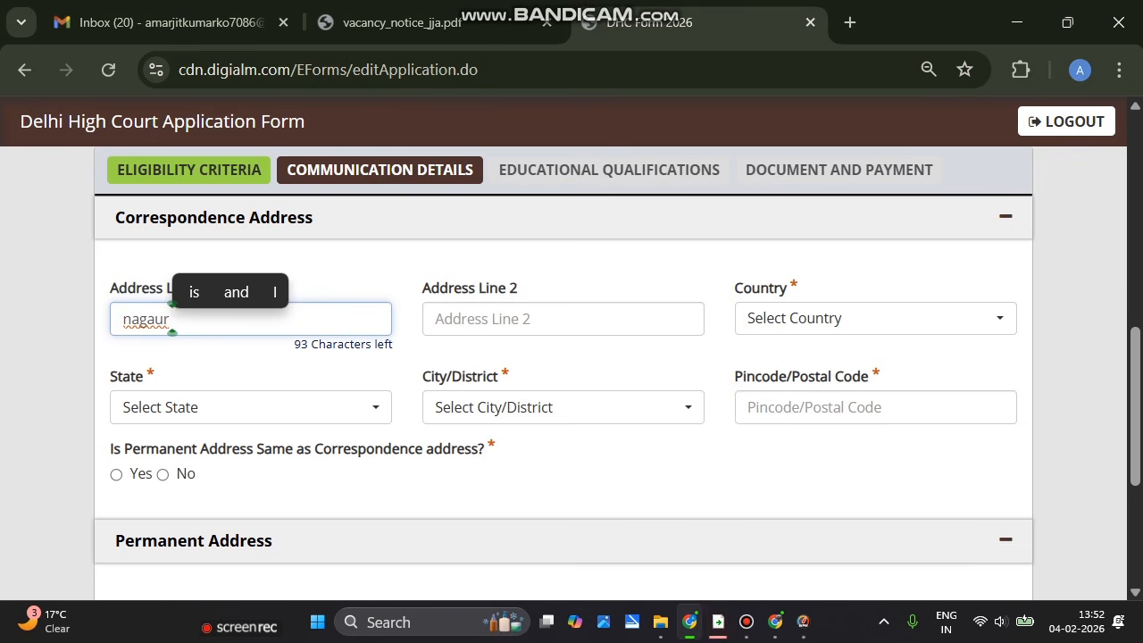
{"action": "left_click", "coordinate": [875, 318]}
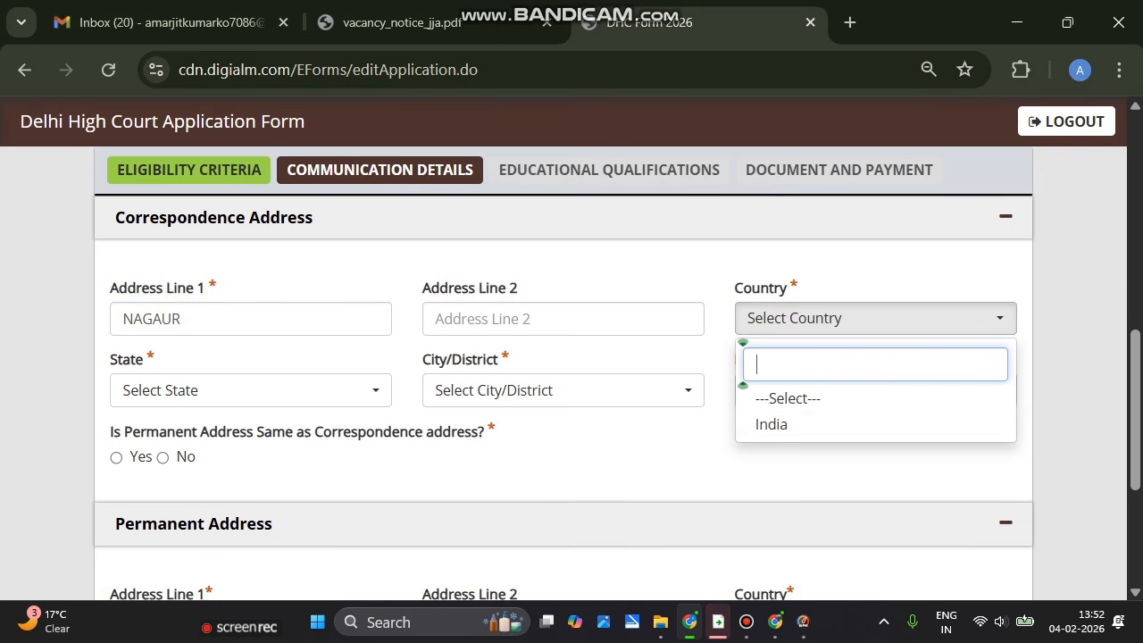
{"action": "left_click", "coordinate": [875, 425]}
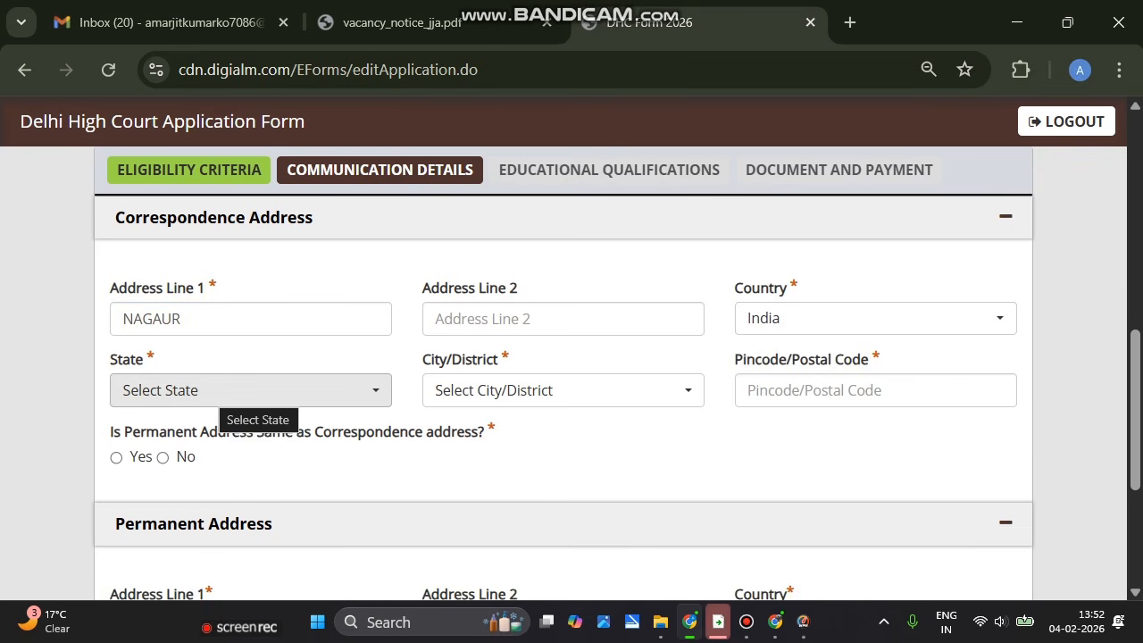
{"action": "left_click", "coordinate": [234, 393]}
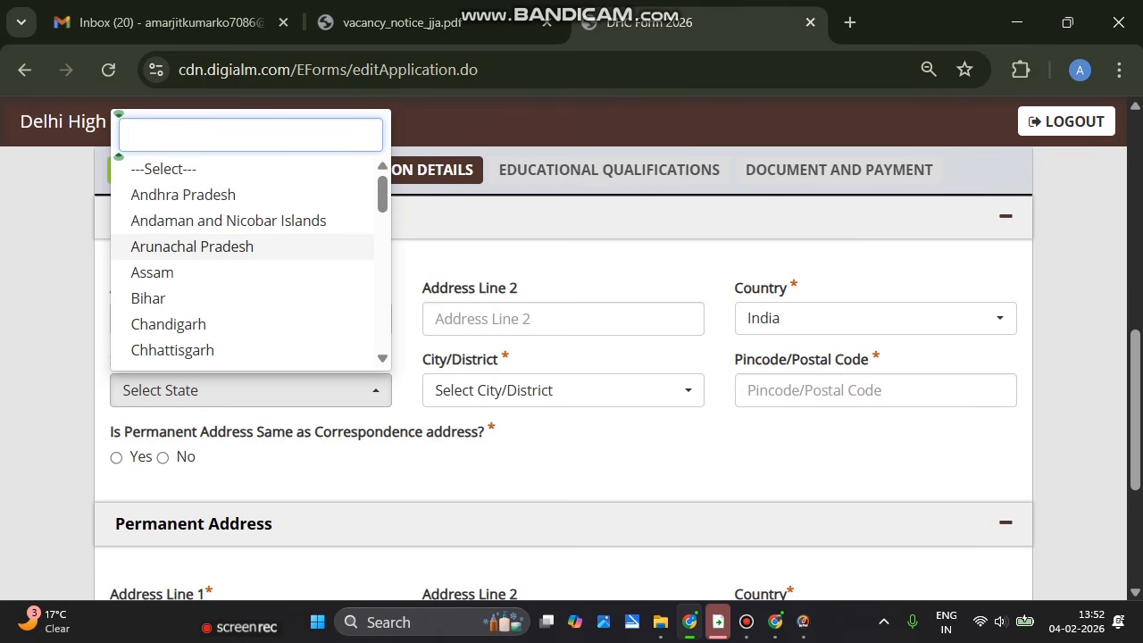
{"action": "type", "text": "r"}
{"action": "key", "text": "Return"}
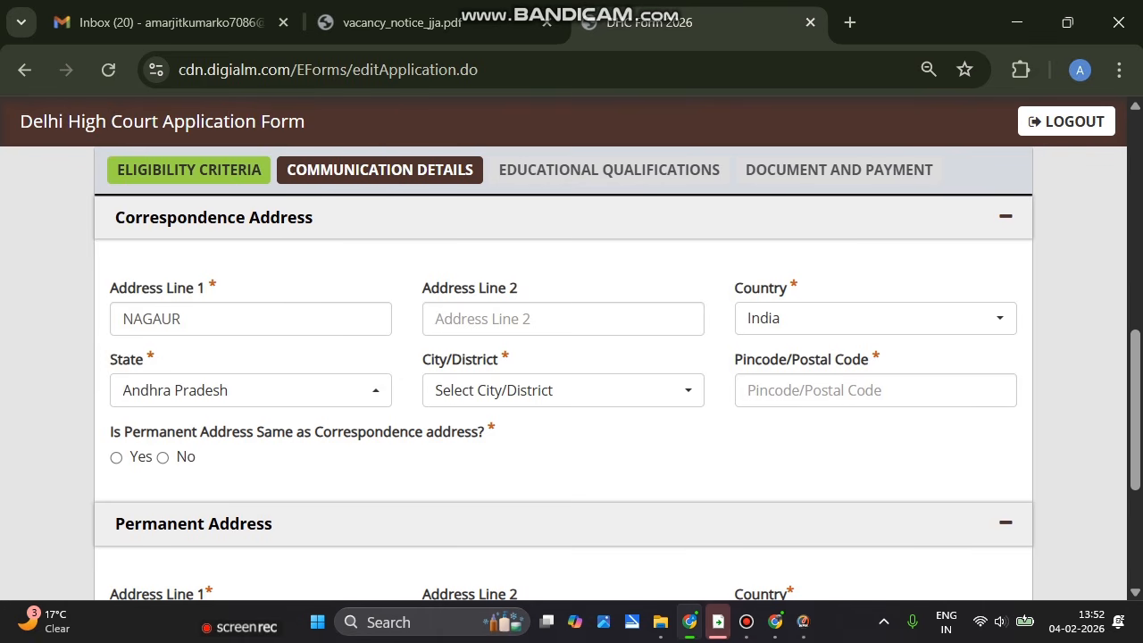
Save Communication Details and continue to the Educational Qualifications section
{"action": "scroll", "coordinate": [571, 375], "scroll_direction": "down", "scroll_amount": 1}
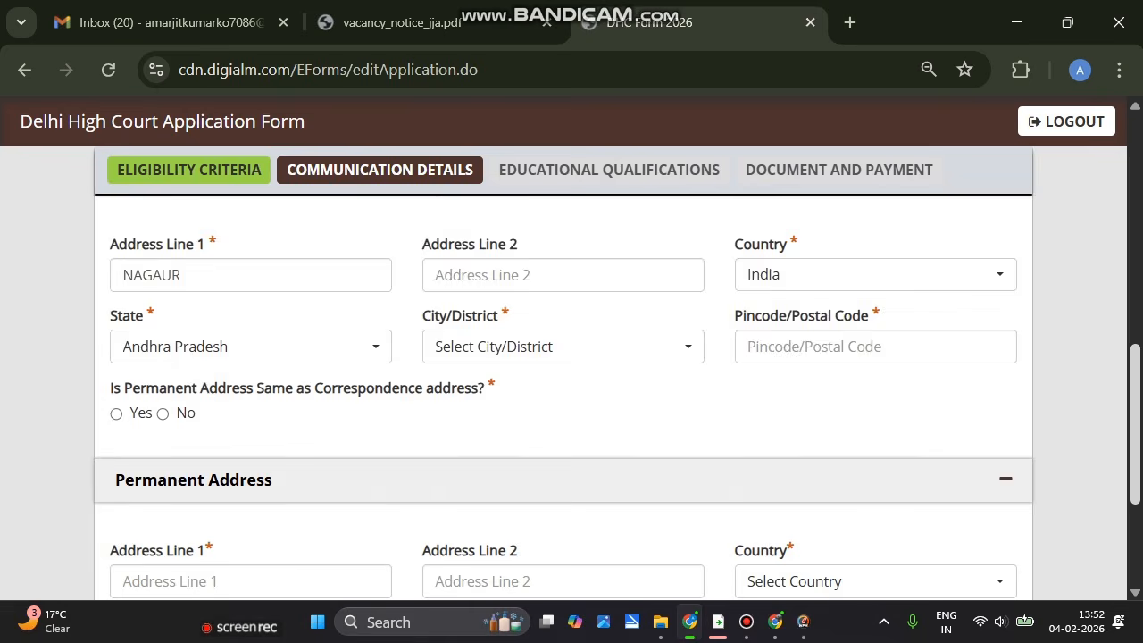
{"action": "scroll", "coordinate": [571, 375], "scroll_direction": "down", "scroll_amount": 3}
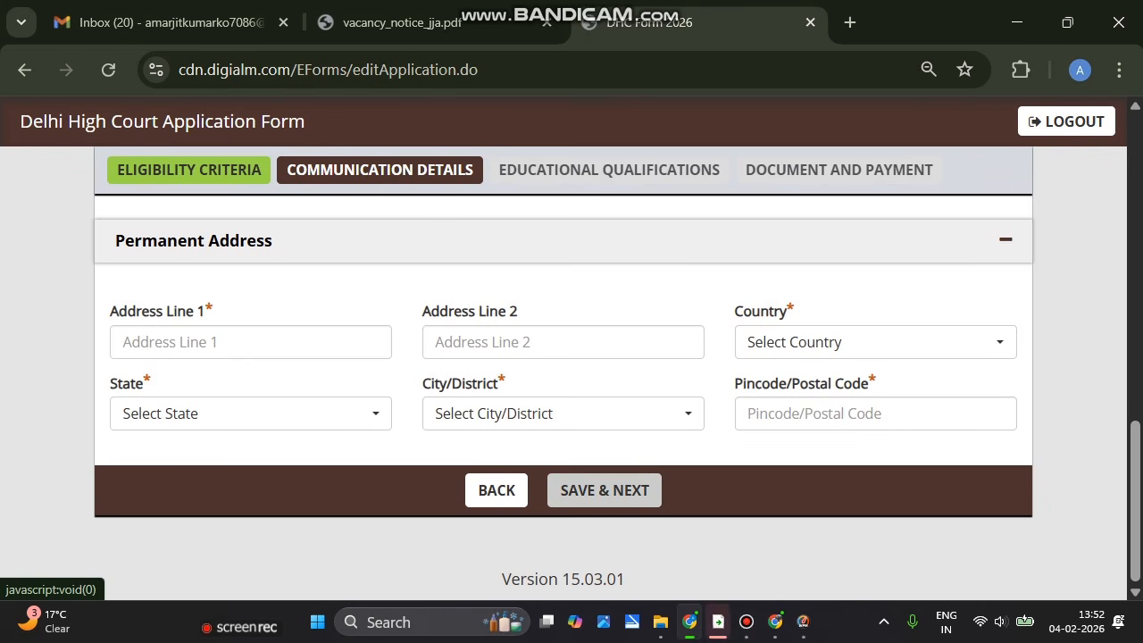
{"action": "left_click", "coordinate": [746, 623]}
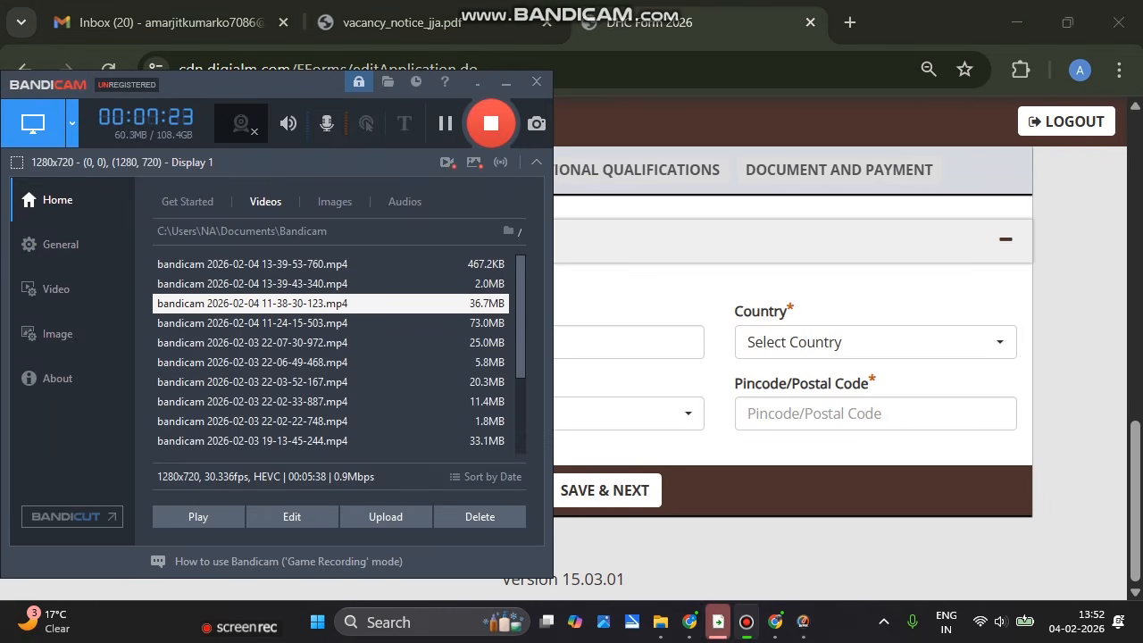
{"action": "left_click", "coordinate": [446, 123]}
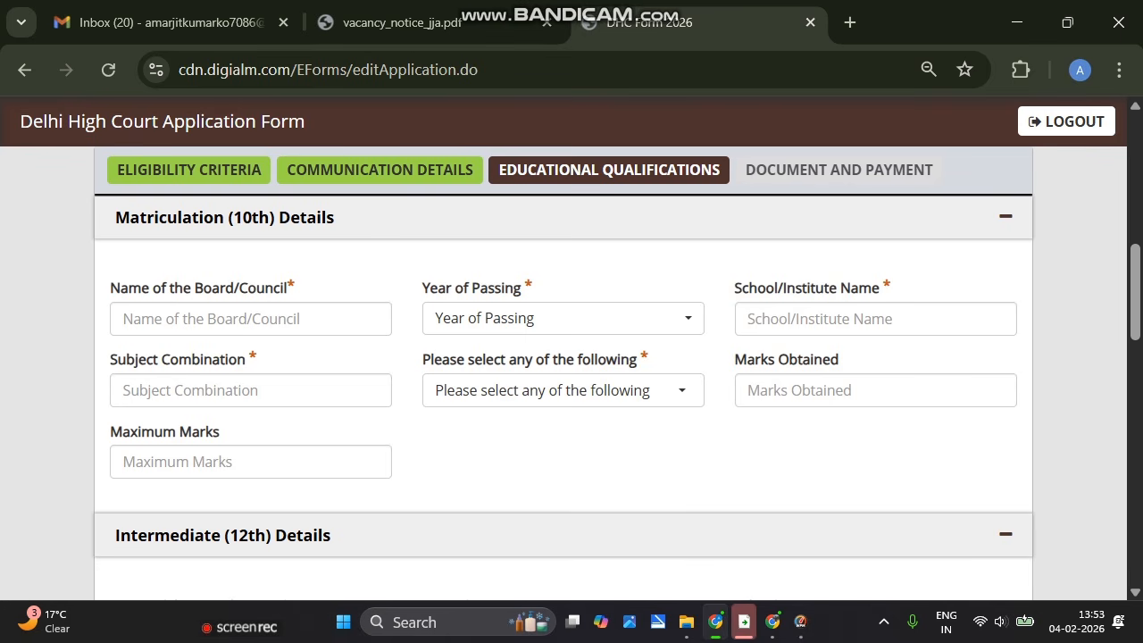
Enter 'b' as the 10th board name
{"action": "left_click", "coordinate": [179, 319]}
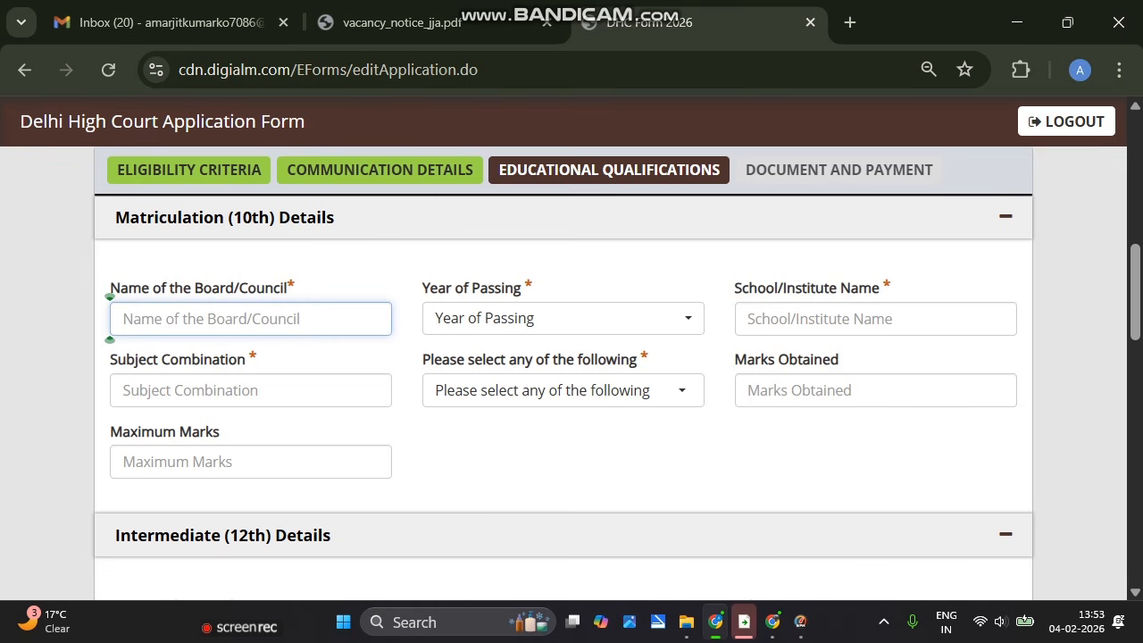
{"action": "type", "text": "bwer"}
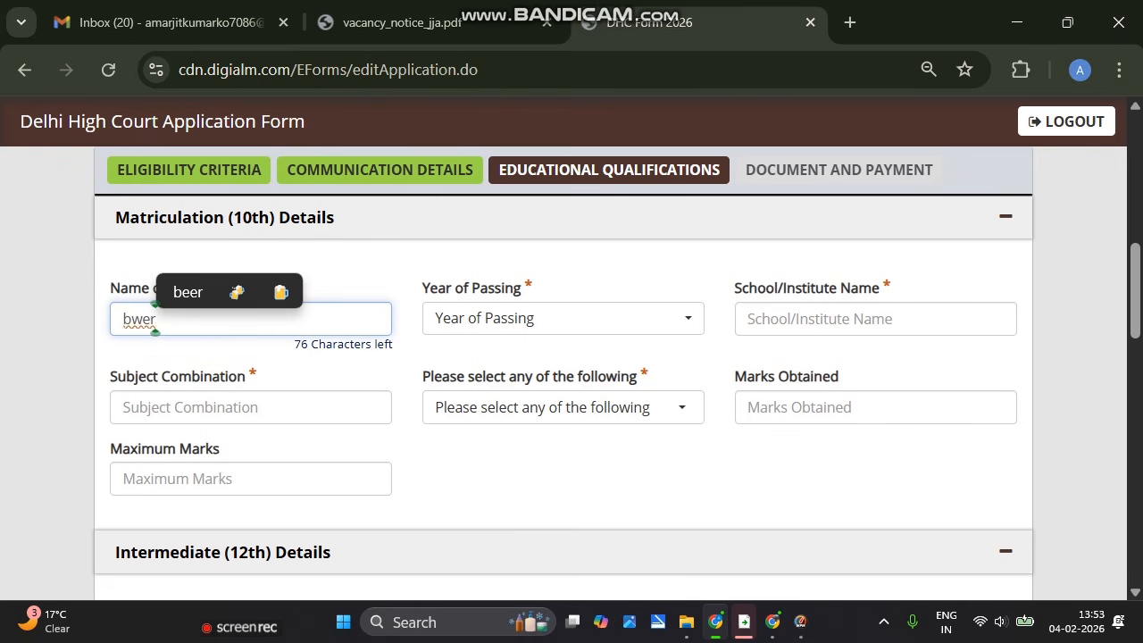
{"action": "key", "text": "BackSpace"}
{"action": "key", "text": "BackSpace"}
{"action": "key", "text": "BackSpace"}
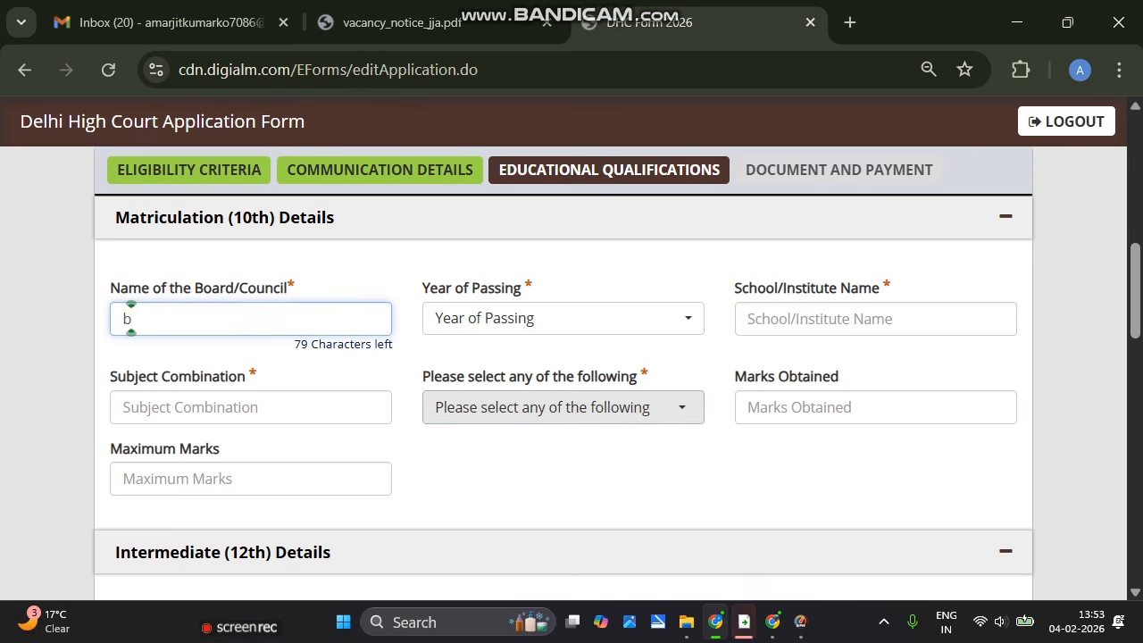
Set the Matriculation marks type to Percentage instead of CGPA
{"action": "left_click", "coordinate": [430, 411]}
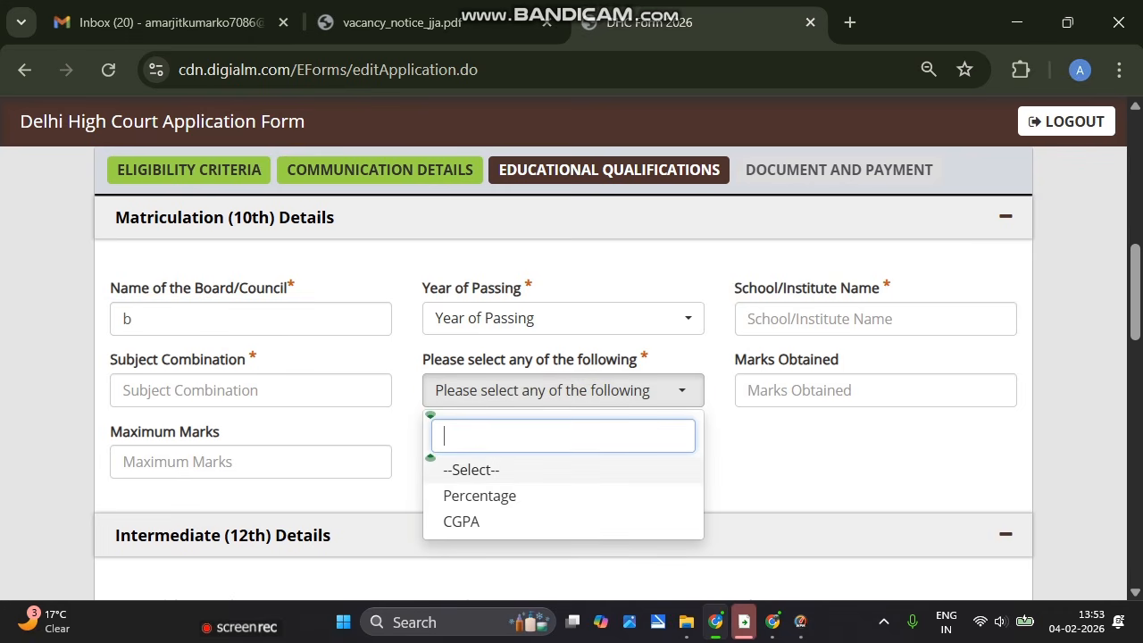
{"action": "key", "text": "Down"}
{"action": "key", "text": "Down"}
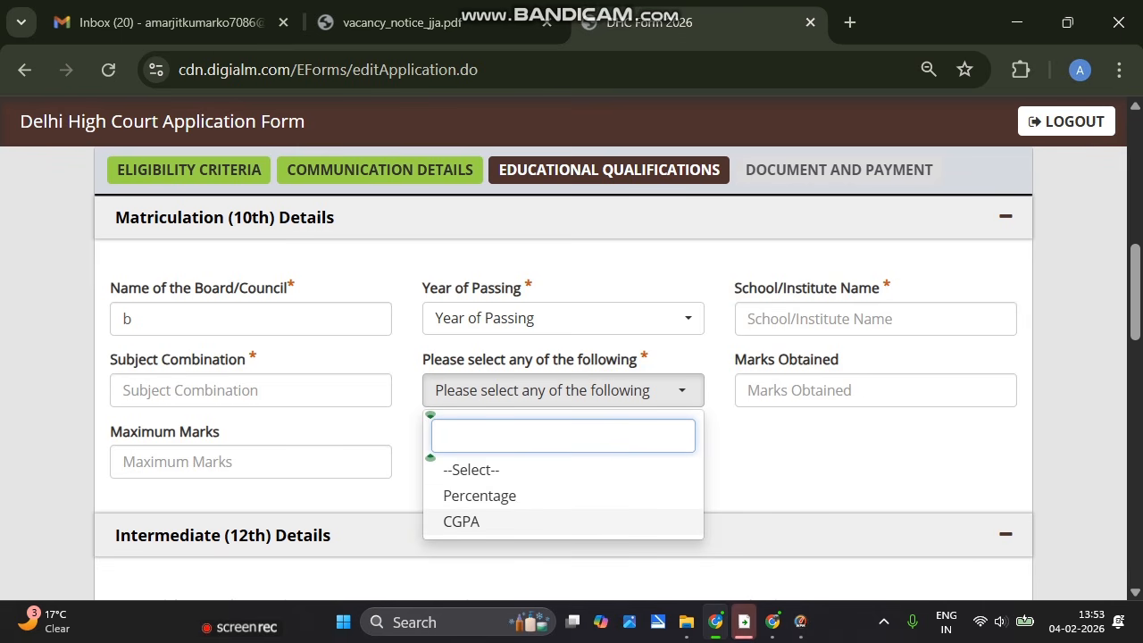
{"action": "key", "text": "Return"}
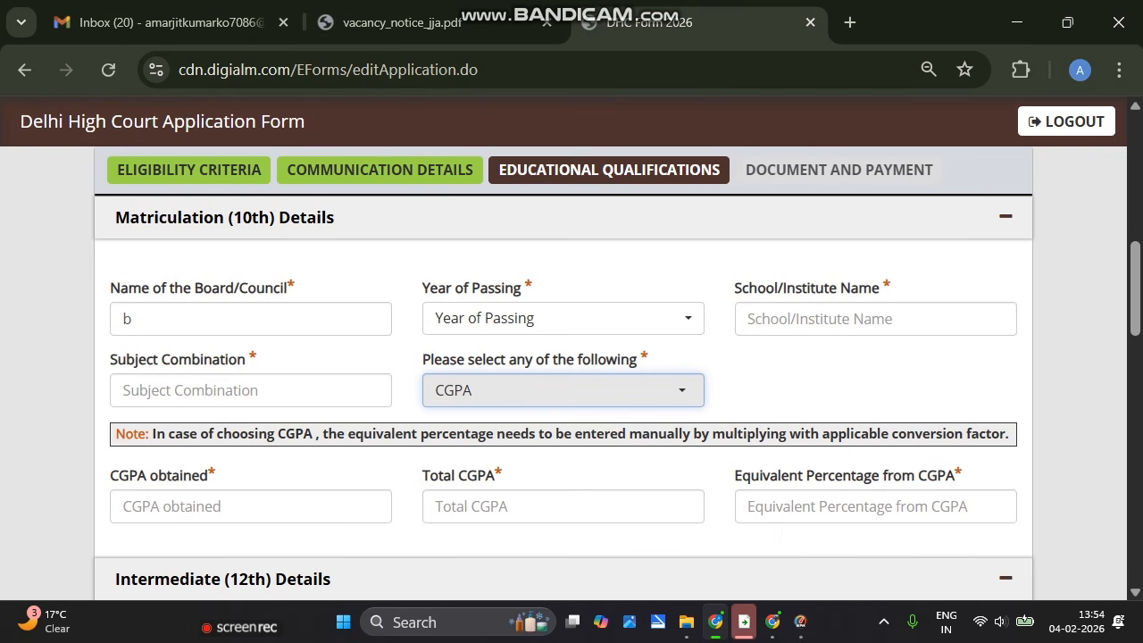
{"action": "left_click", "coordinate": [563, 391]}
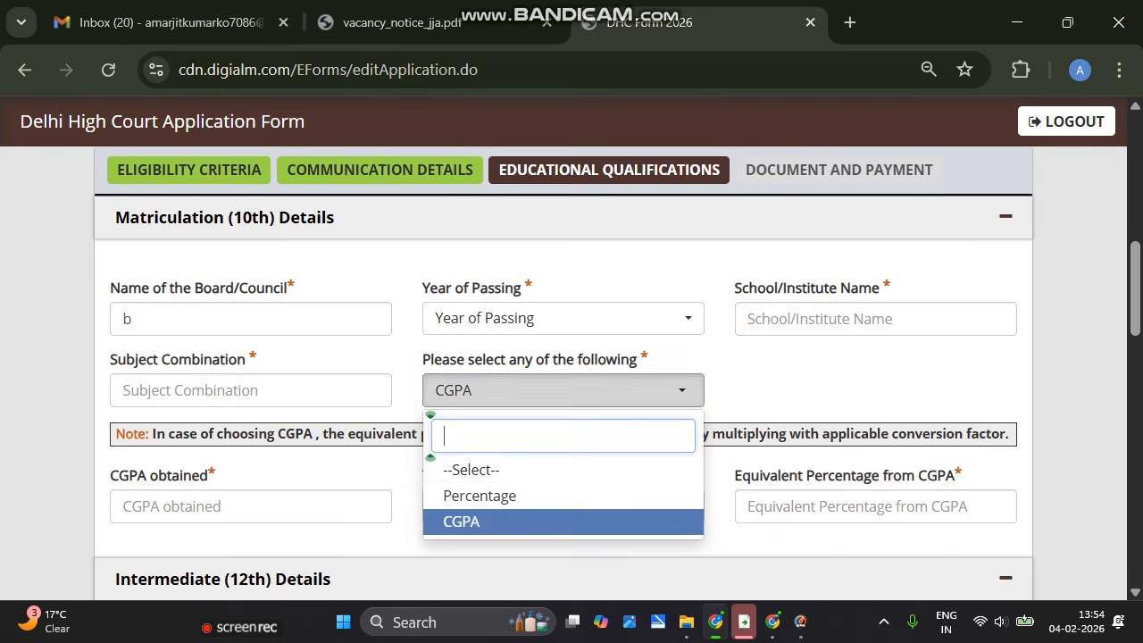
{"action": "left_click", "coordinate": [563, 496]}
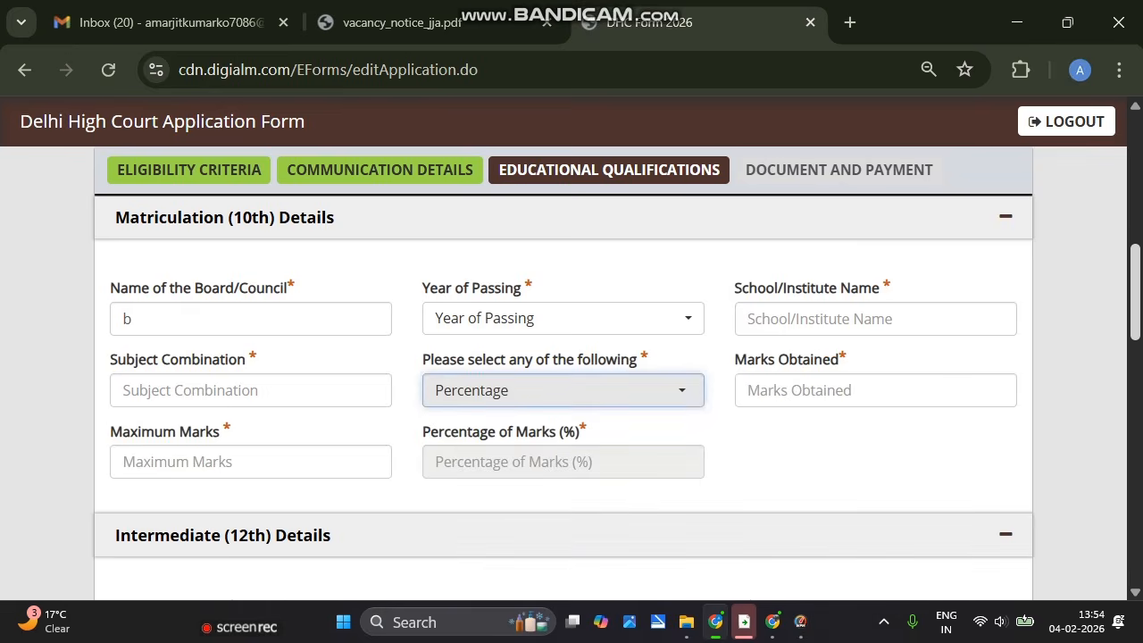
{"action": "scroll", "coordinate": [564, 384], "scroll_direction": "down", "scroll_amount": 3}
{"action": "scroll", "coordinate": [564, 384], "scroll_direction": "down", "scroll_amount": 4}
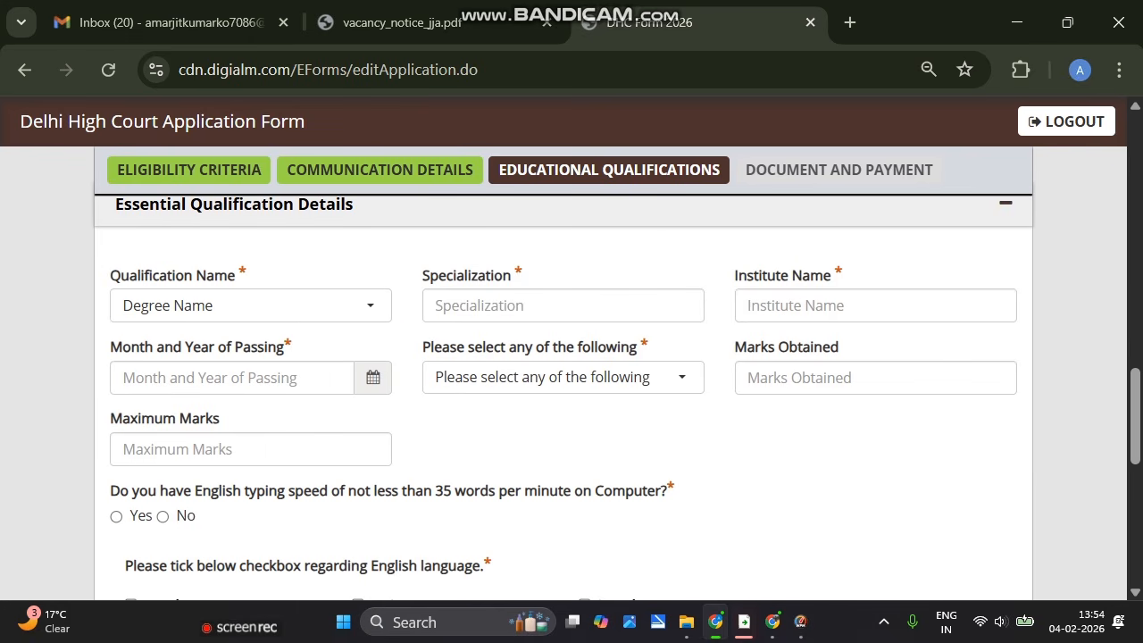
Choose Graduate as the qualification with specialization 'ba'
{"action": "left_click", "coordinate": [250, 305]}
{"action": "left_click", "coordinate": [250, 411]}
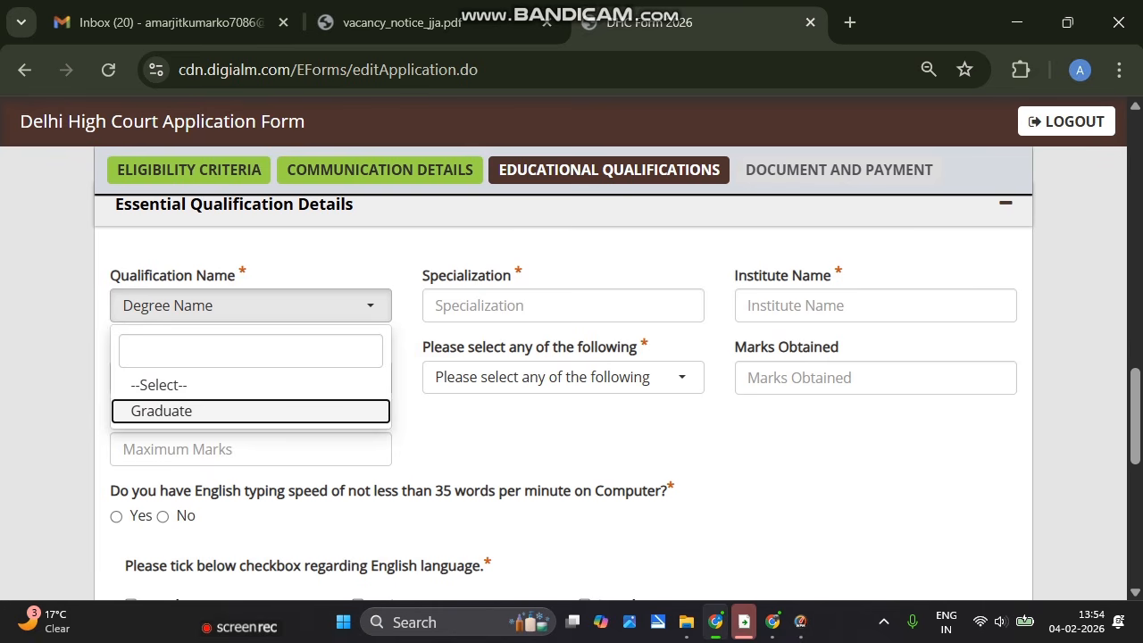
{"action": "left_click", "coordinate": [427, 302]}
{"action": "type", "text": "ba"}
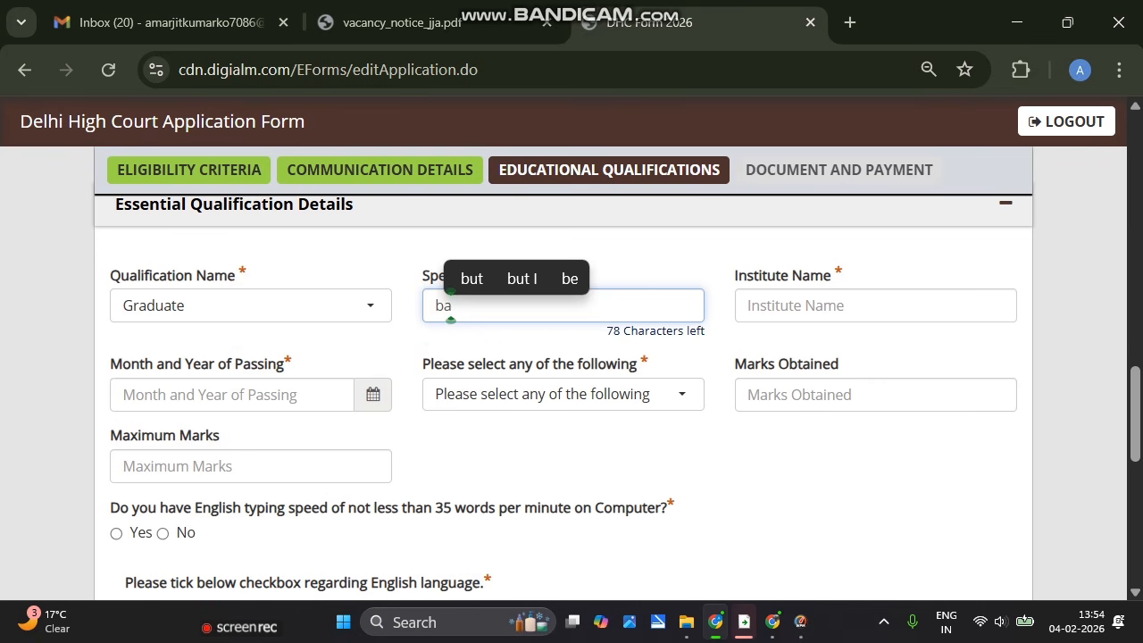
{"action": "left_click", "coordinate": [734, 305]}
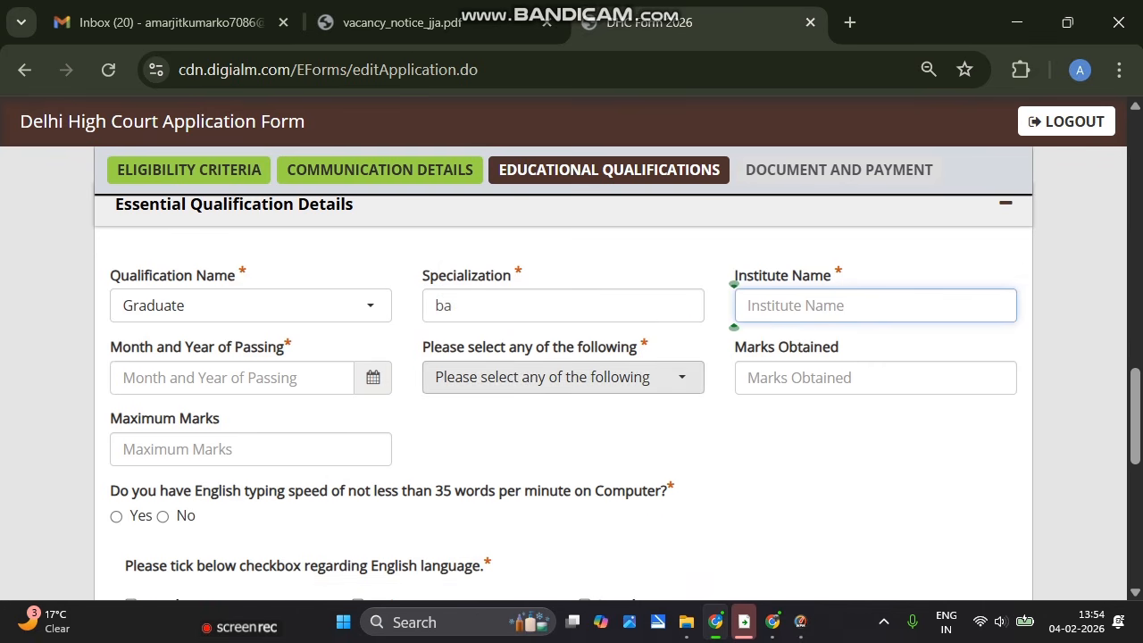
{"action": "key", "text": "Tab"}
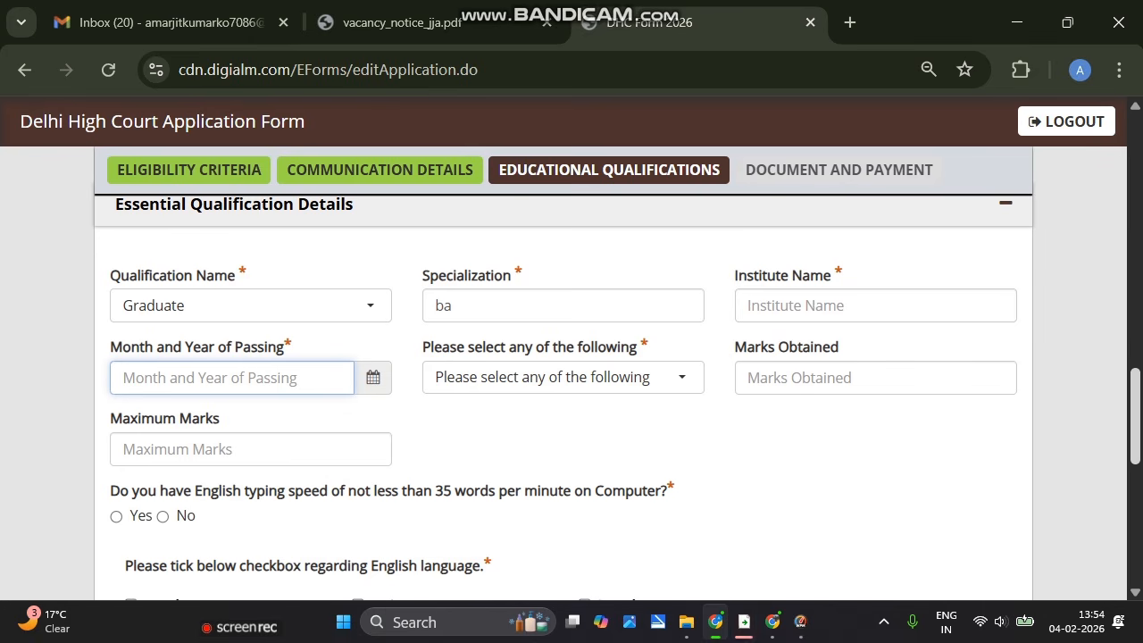
{"action": "scroll", "coordinate": [571, 375], "scroll_direction": "down", "scroll_amount": 2}
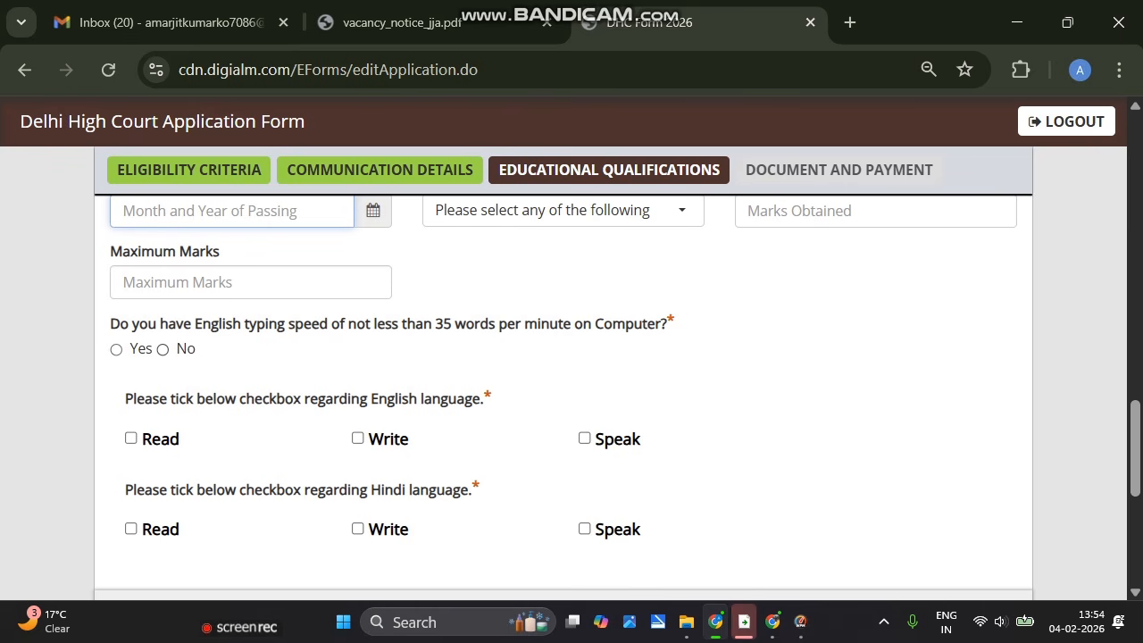
Answer Yes to the English typing speed question after dismissing the not-eligible alert
{"action": "left_click", "coordinate": [163, 349]}
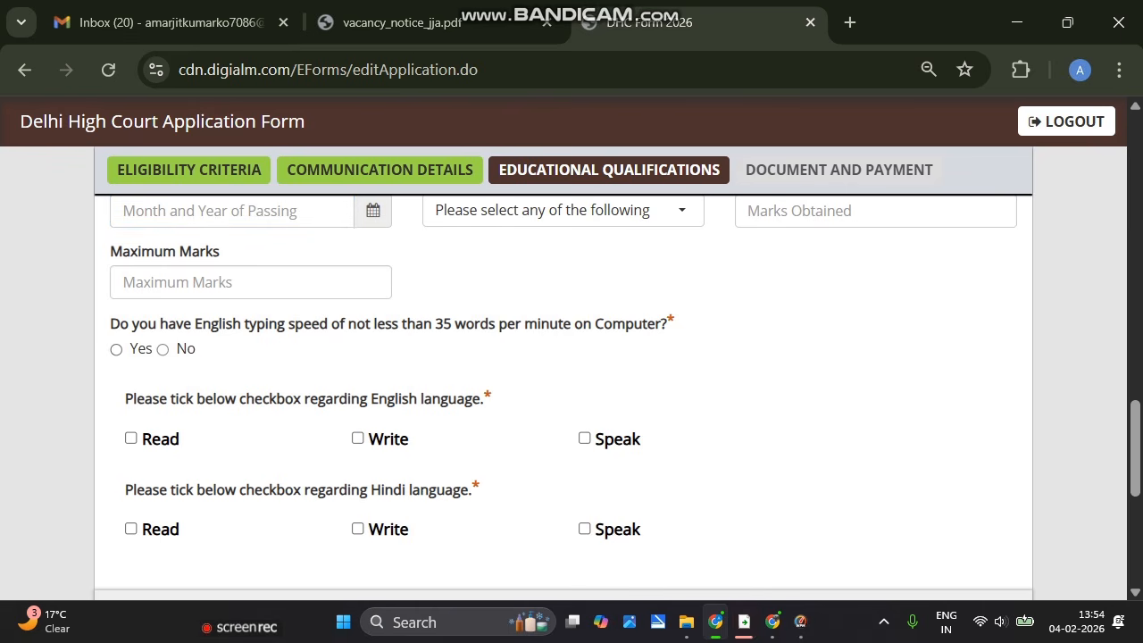
{"action": "left_click", "coordinate": [676, 315]}
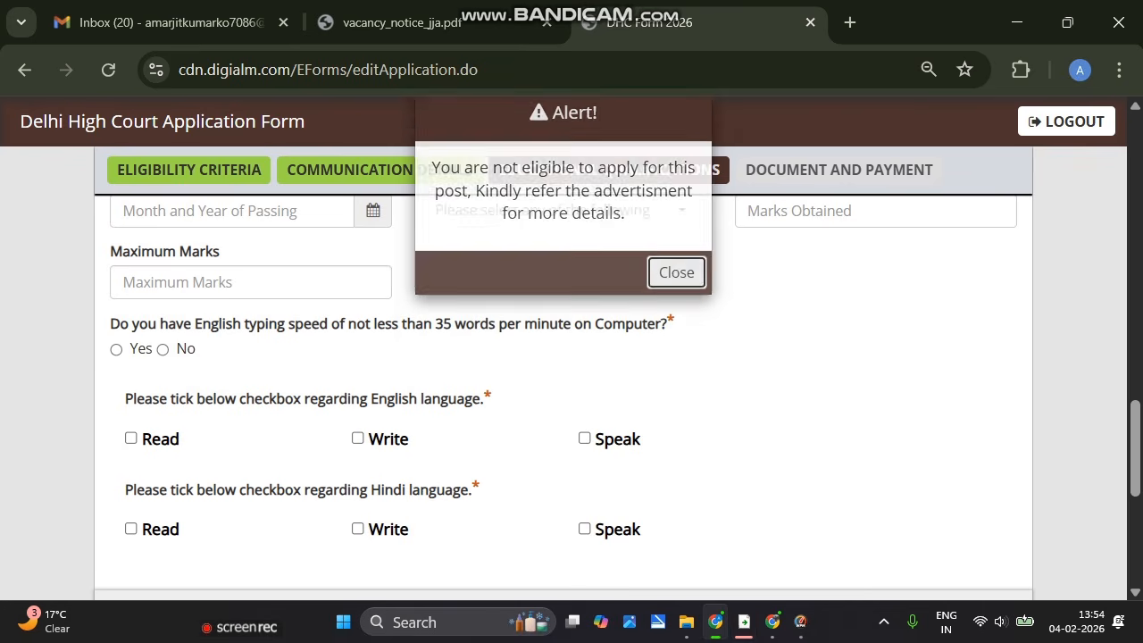
{"action": "left_click", "coordinate": [116, 349]}
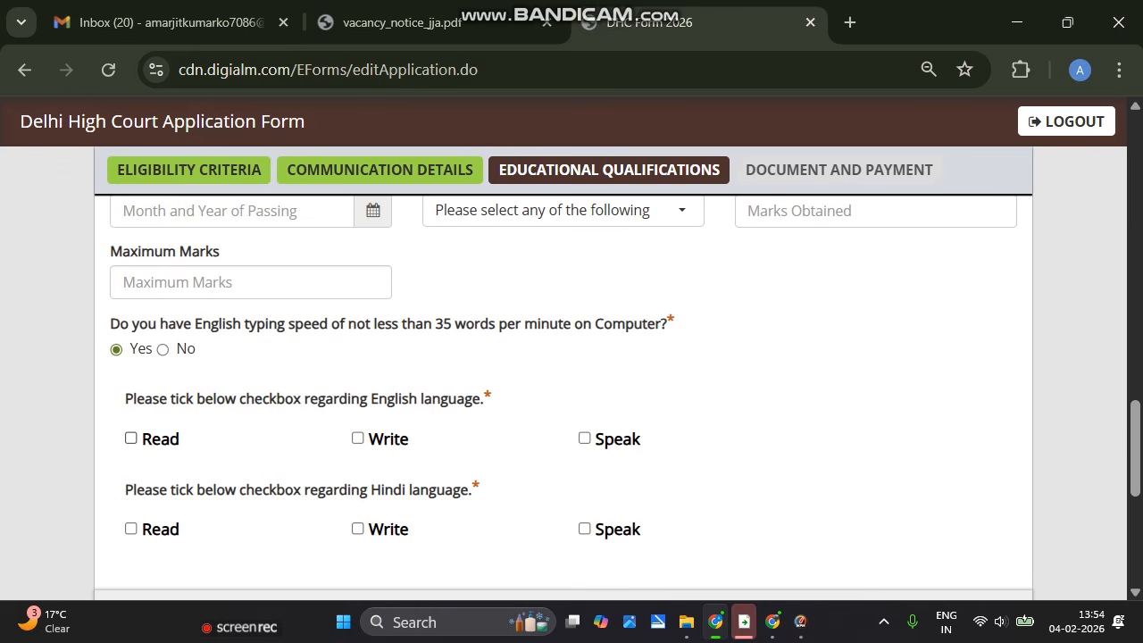
Tick Read, Write and Speak for English language ability
{"action": "left_click", "coordinate": [130, 439]}
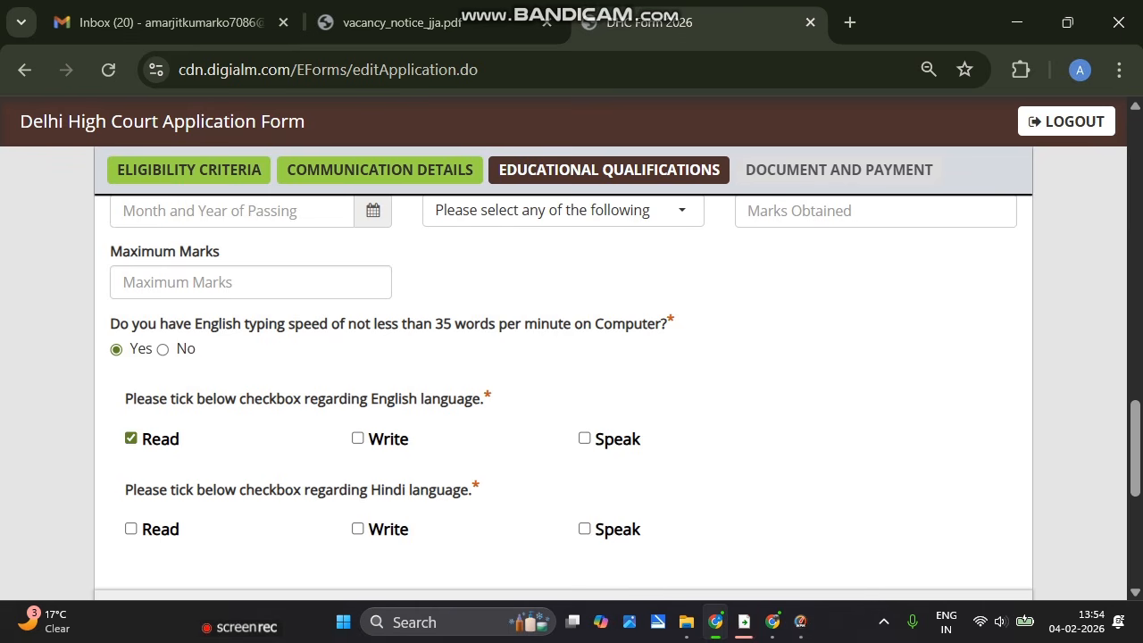
{"action": "left_click", "coordinate": [358, 438]}
{"action": "left_click", "coordinate": [584, 437]}
{"action": "left_click", "coordinate": [357, 437]}
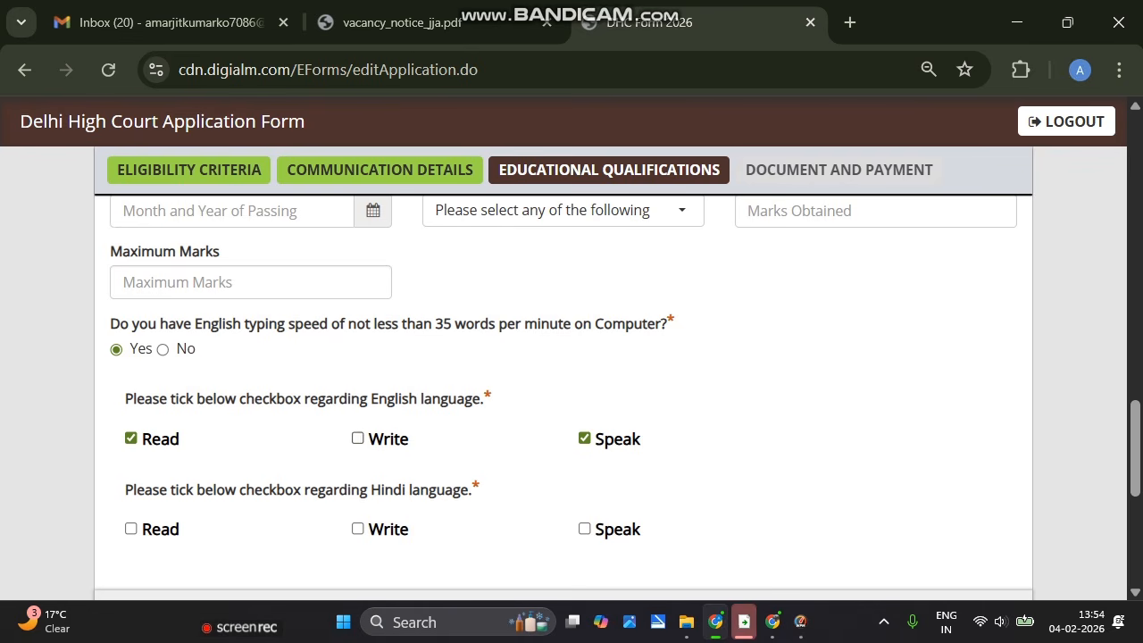
{"action": "left_click", "coordinate": [358, 438]}
{"action": "scroll", "coordinate": [571, 397], "scroll_direction": "down", "scroll_amount": 5}
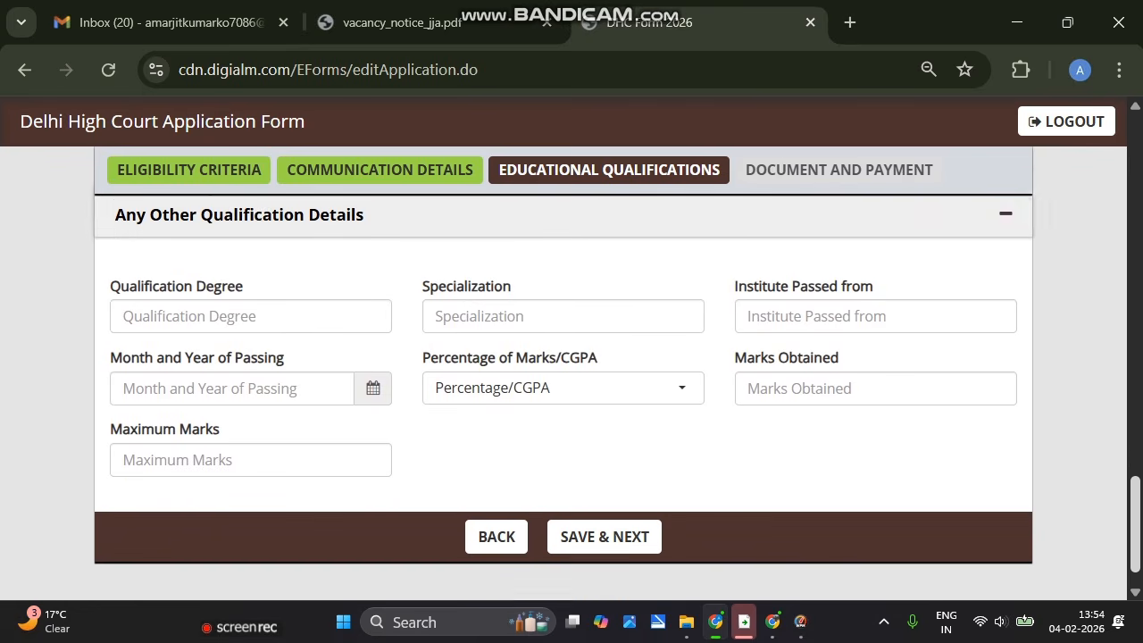
{"action": "scroll", "coordinate": [572, 401], "scroll_direction": "up", "scroll_amount": 1}
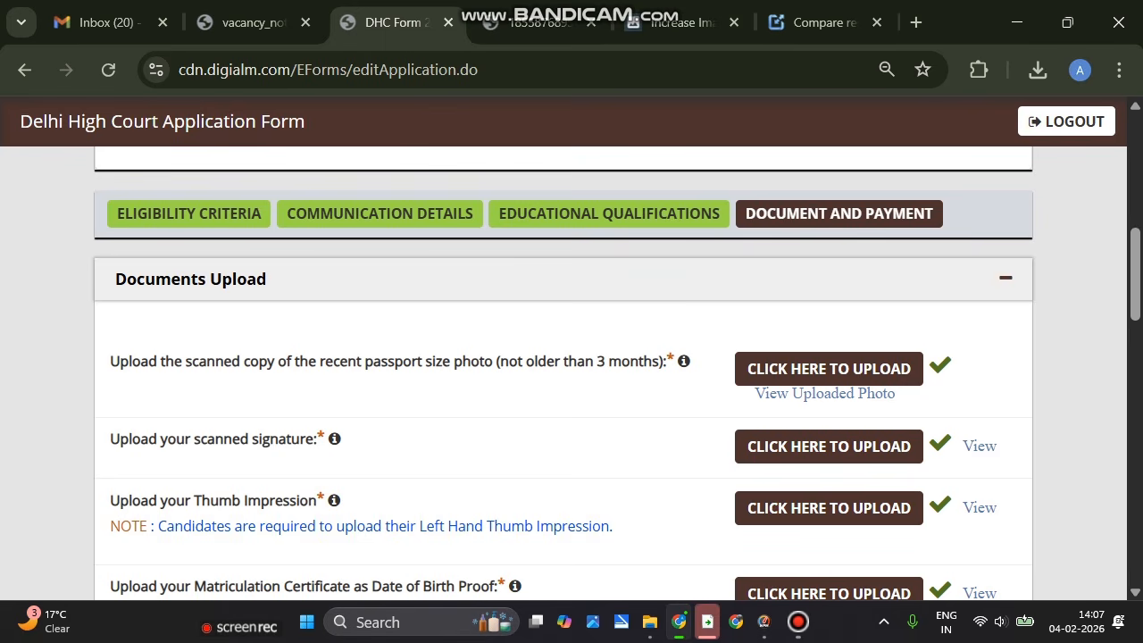
Upload the passport photo from Downloads and preview it
{"action": "mouse_move", "coordinate": [683, 361]}
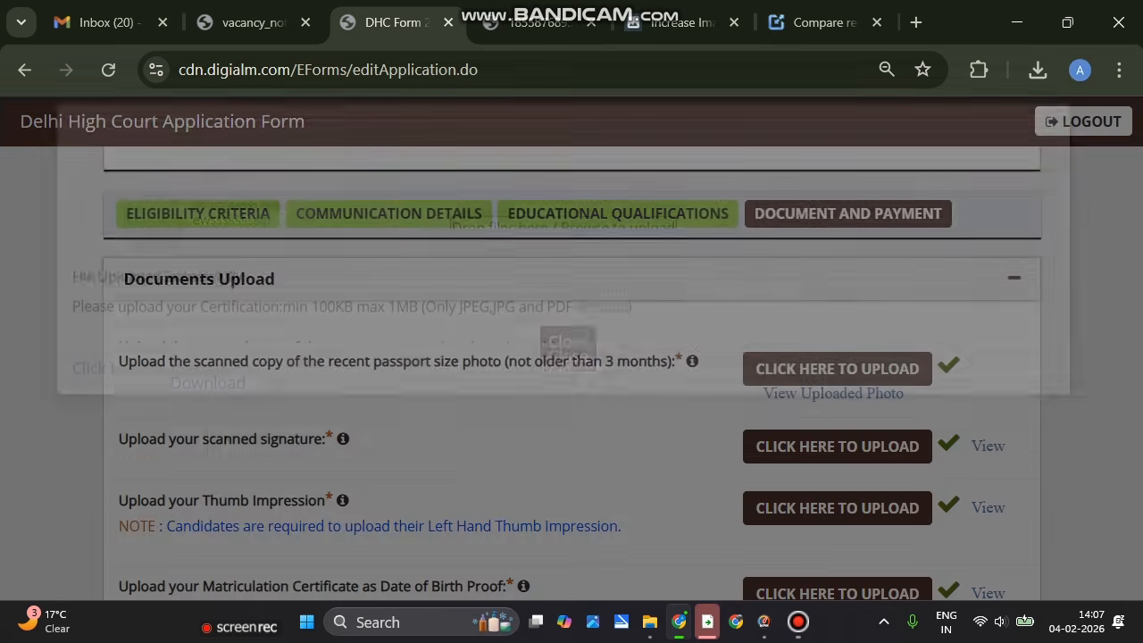
{"action": "left_click", "coordinate": [829, 368]}
{"action": "left_click", "coordinate": [554, 318]}
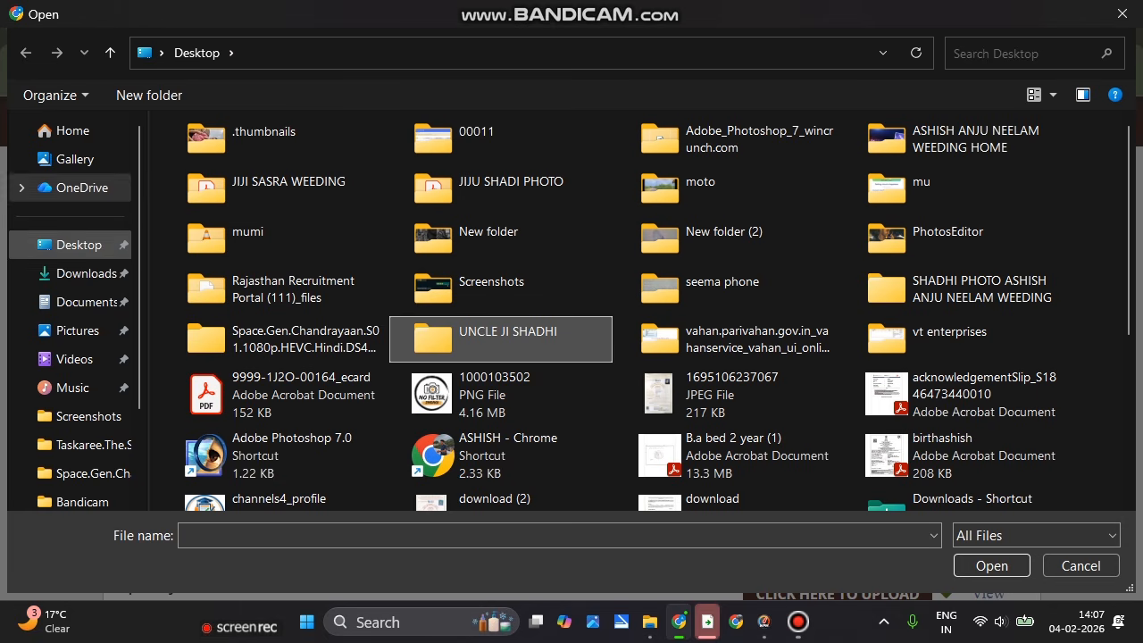
{"action": "left_click", "coordinate": [68, 273]}
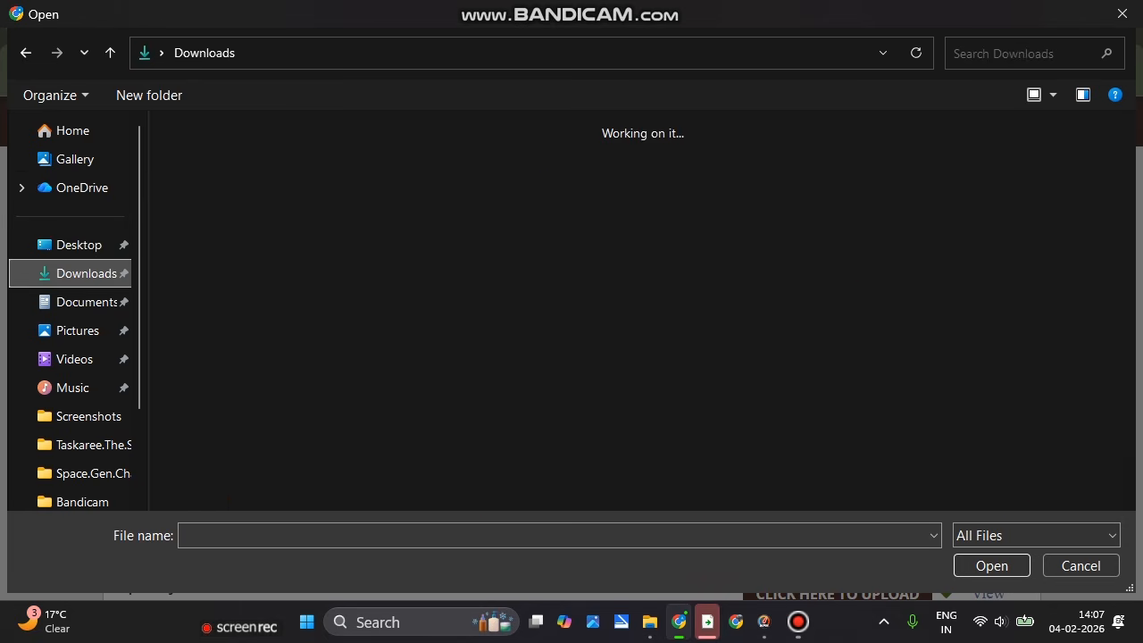
{"action": "left_click", "coordinate": [399, 201]}
{"action": "left_click", "coordinate": [992, 565]}
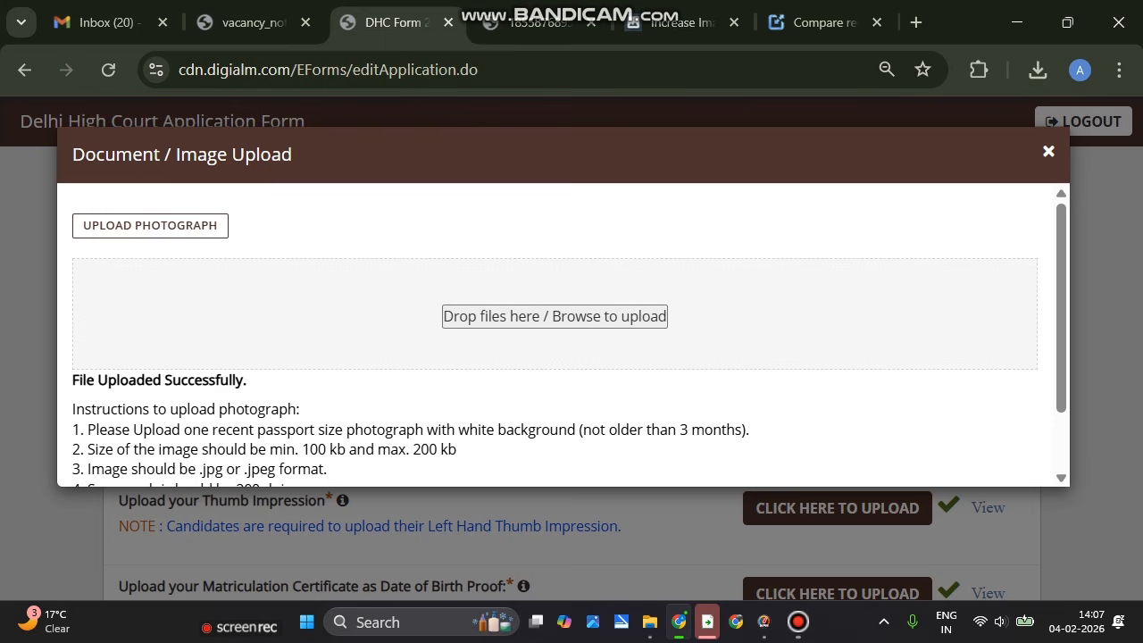
{"action": "left_click", "coordinate": [1048, 151]}
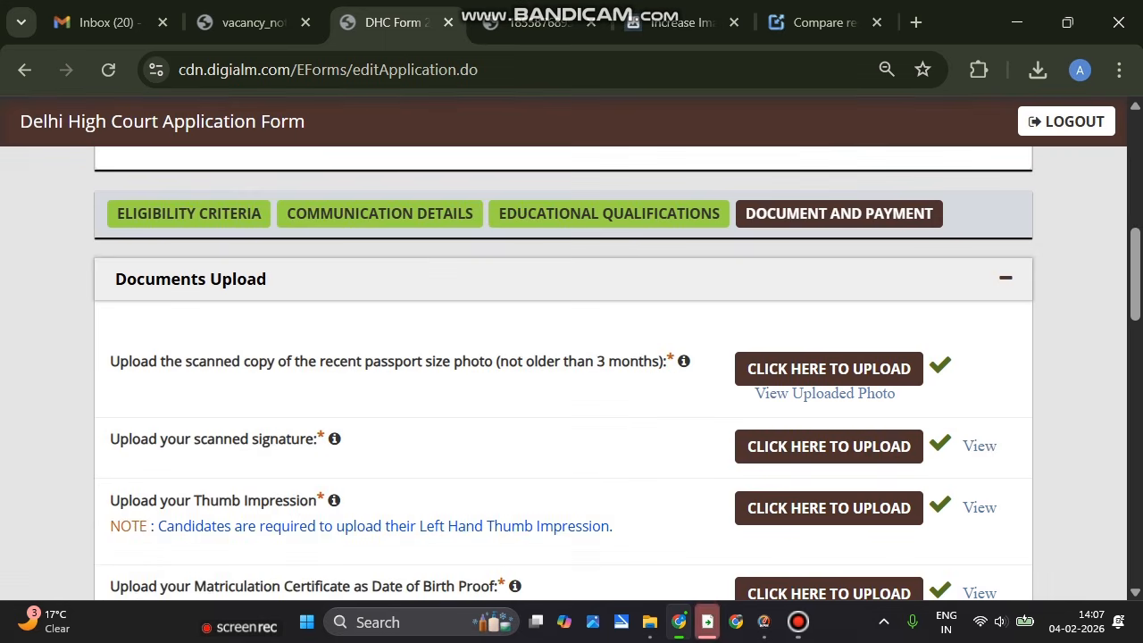
{"action": "left_click", "coordinate": [824, 392]}
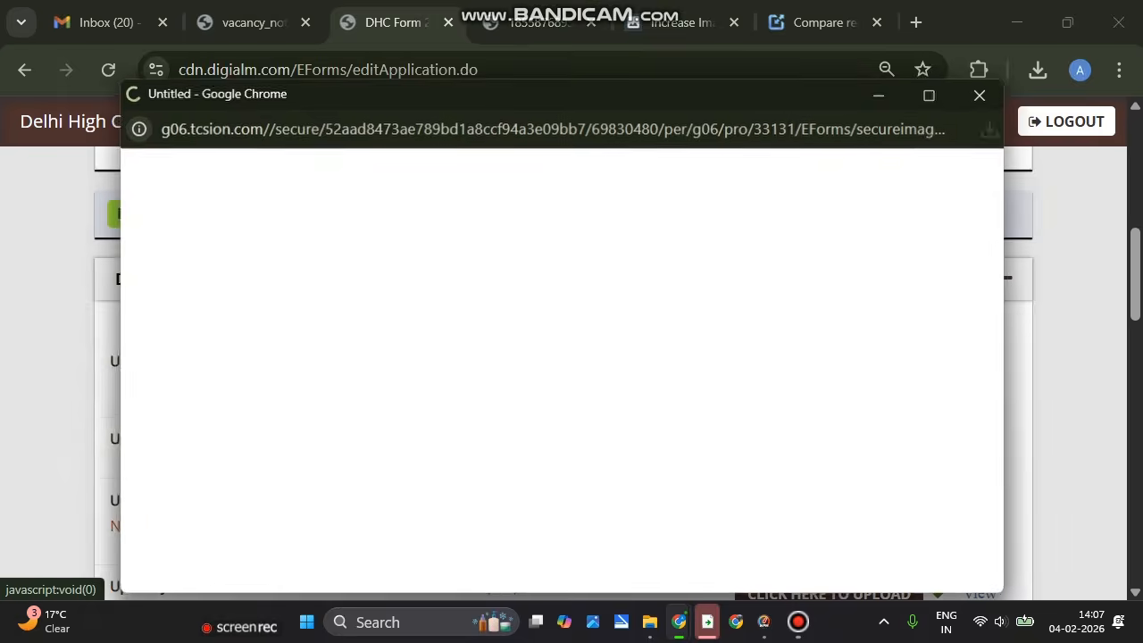
{"action": "left_click", "coordinate": [982, 93]}
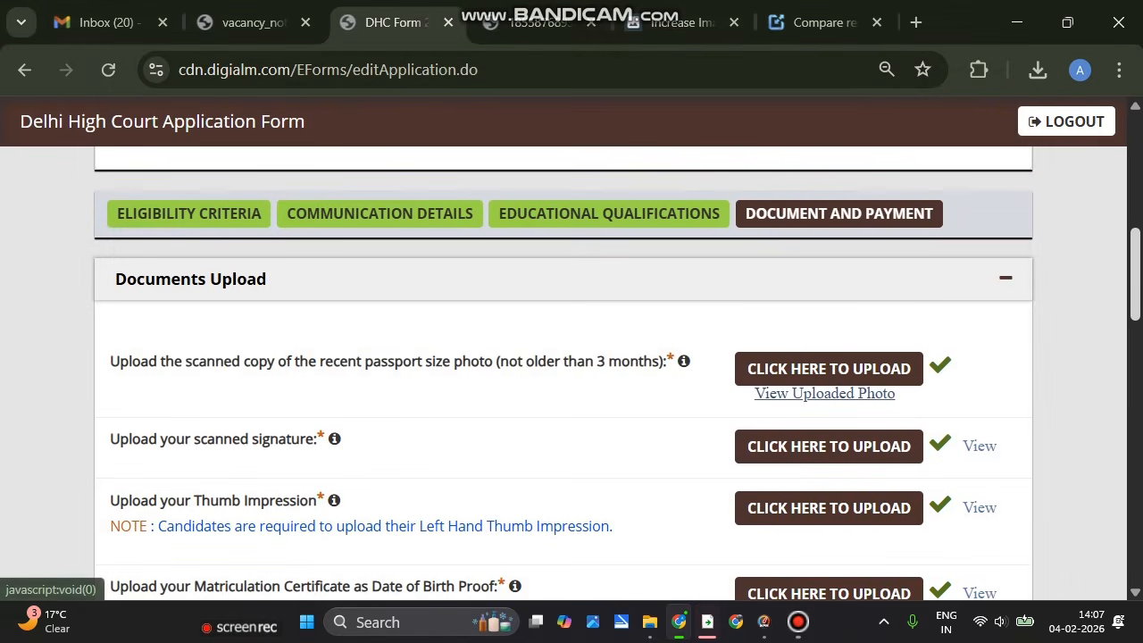
{"action": "scroll", "coordinate": [563, 375], "scroll_direction": "down", "scroll_amount": 3}
Upload the scanned signature image file
{"action": "left_click", "coordinate": [828, 306]}
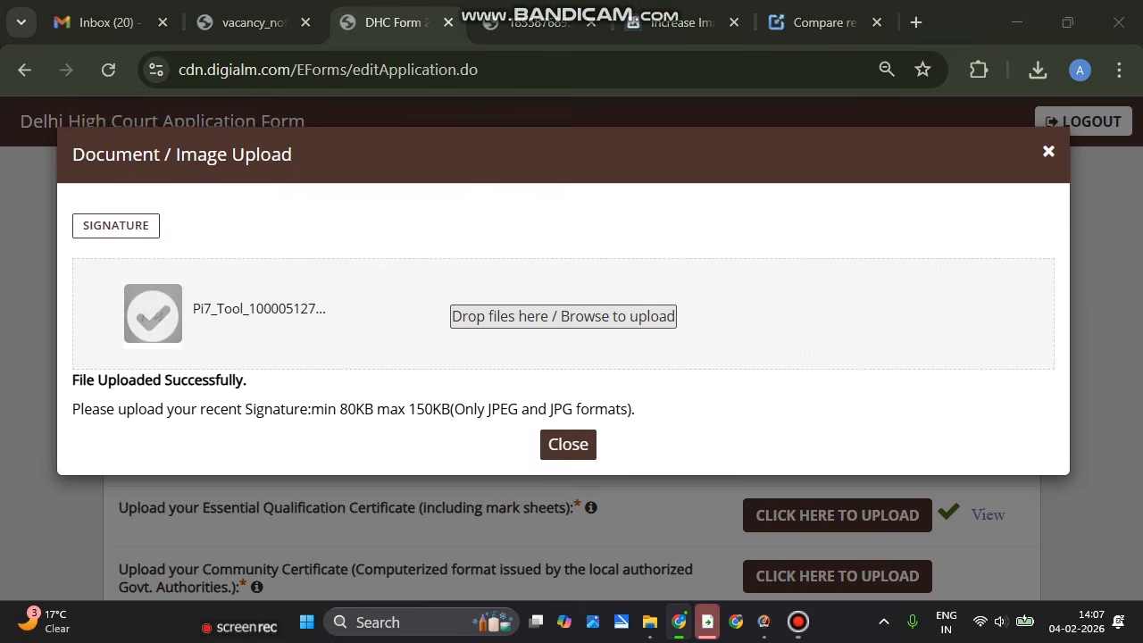
{"action": "left_click", "coordinate": [563, 317]}
{"action": "left_click", "coordinate": [304, 205]}
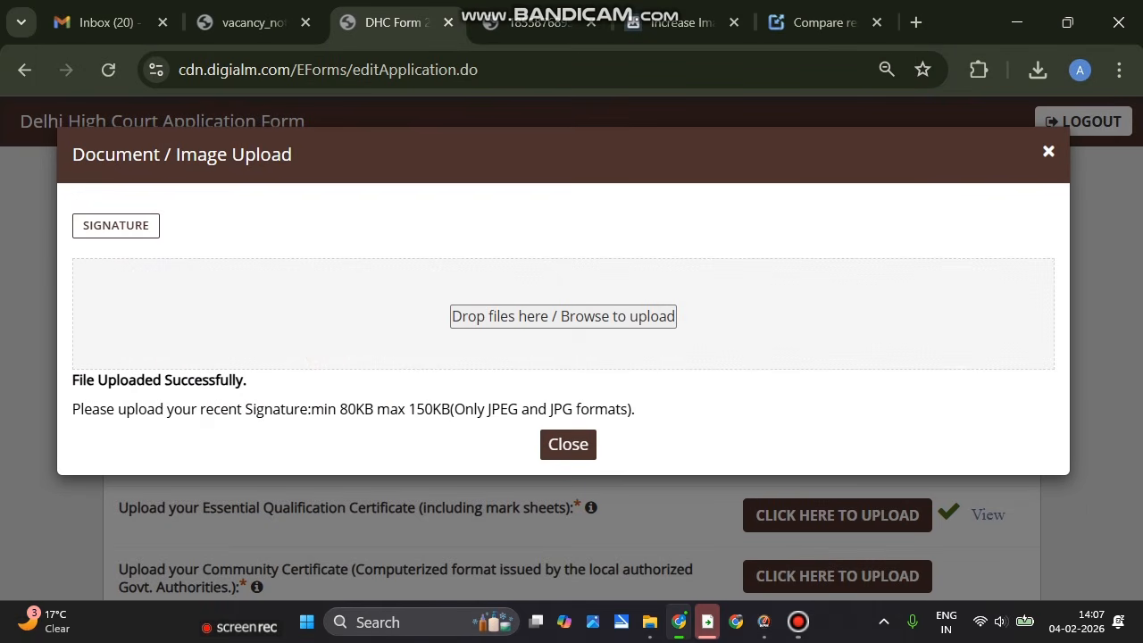
{"action": "left_click", "coordinate": [568, 444]}
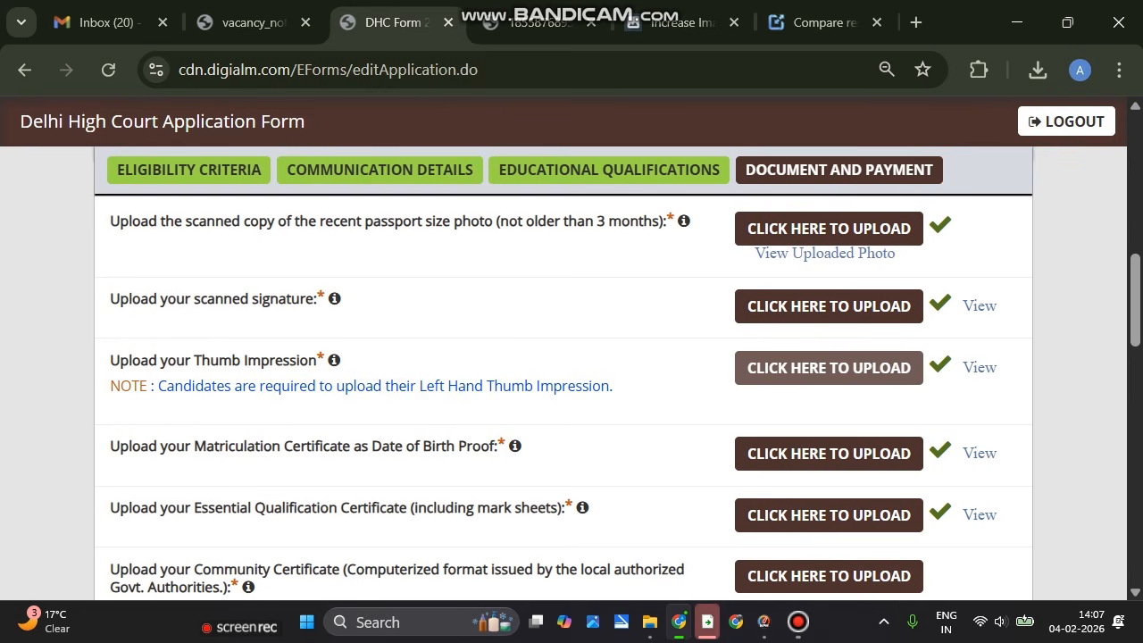
Leave the thumb impression unchanged, cancelling its file selection
{"action": "left_click", "coordinate": [828, 368]}
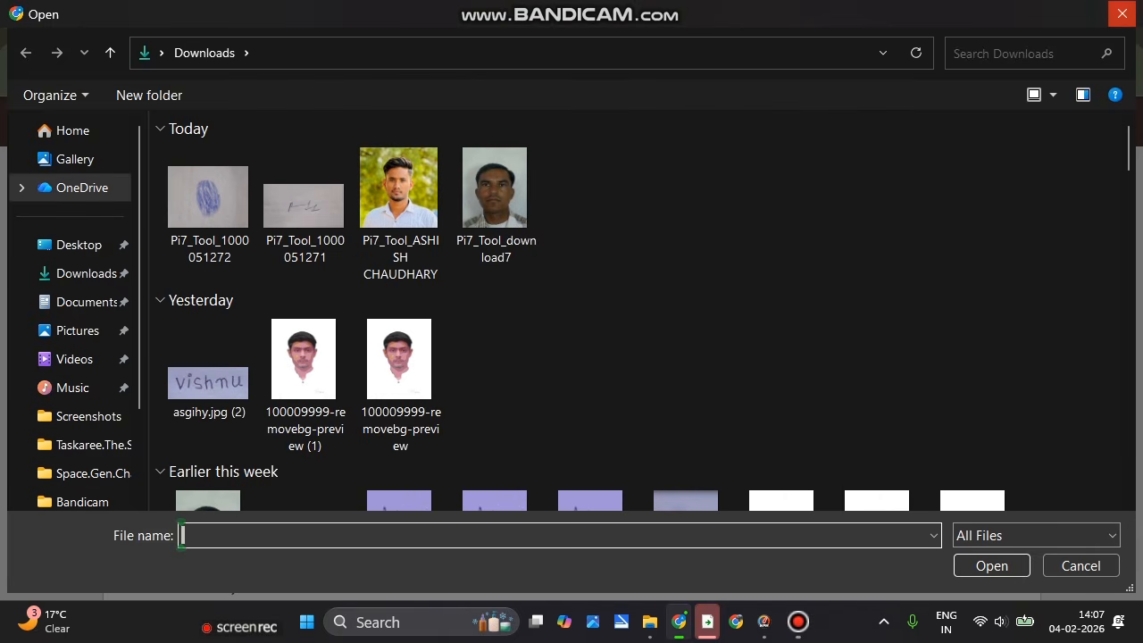
{"action": "left_click", "coordinate": [1121, 14]}
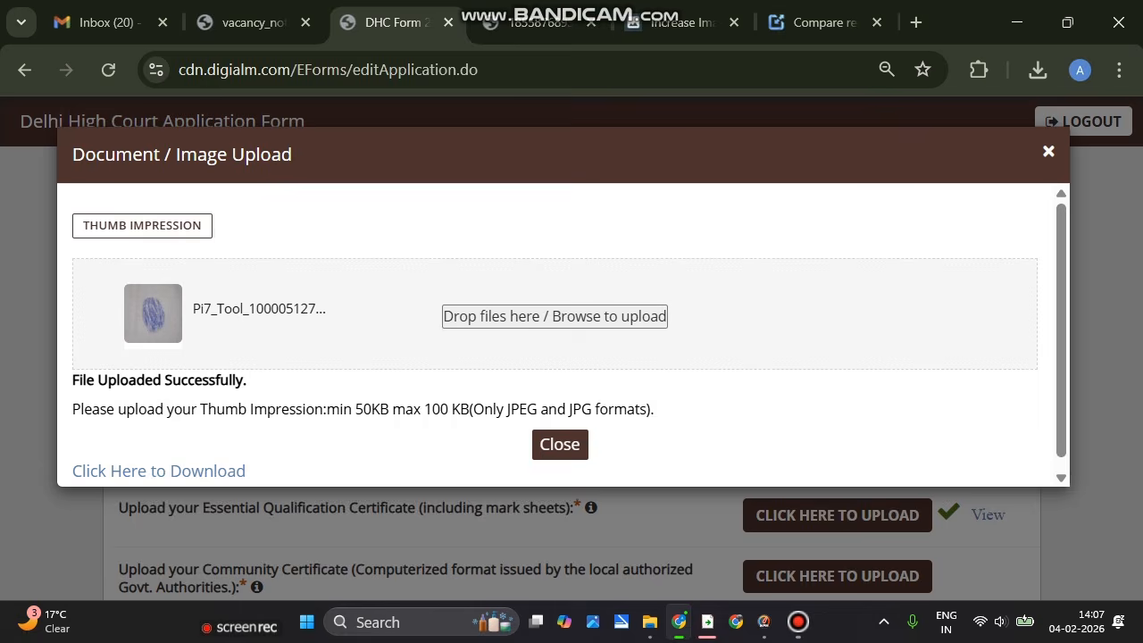
{"action": "left_click", "coordinate": [560, 444]}
{"action": "scroll", "coordinate": [560, 445], "scroll_direction": "down", "scroll_amount": 2}
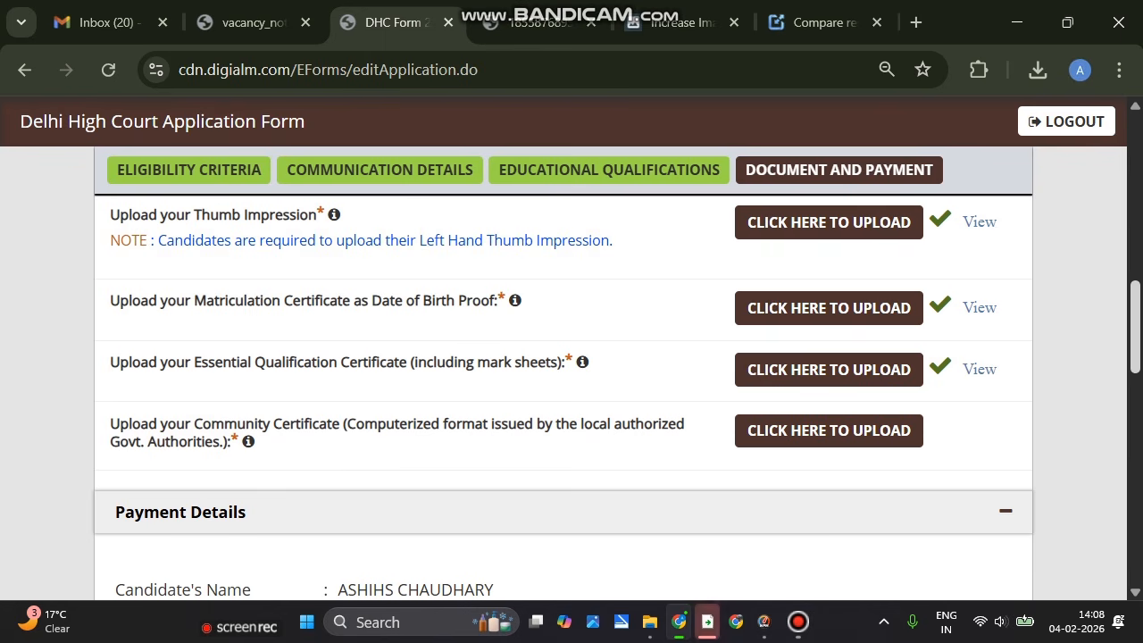
Select Online as the payment mode
{"action": "scroll", "coordinate": [563, 375], "scroll_direction": "down", "scroll_amount": 4}
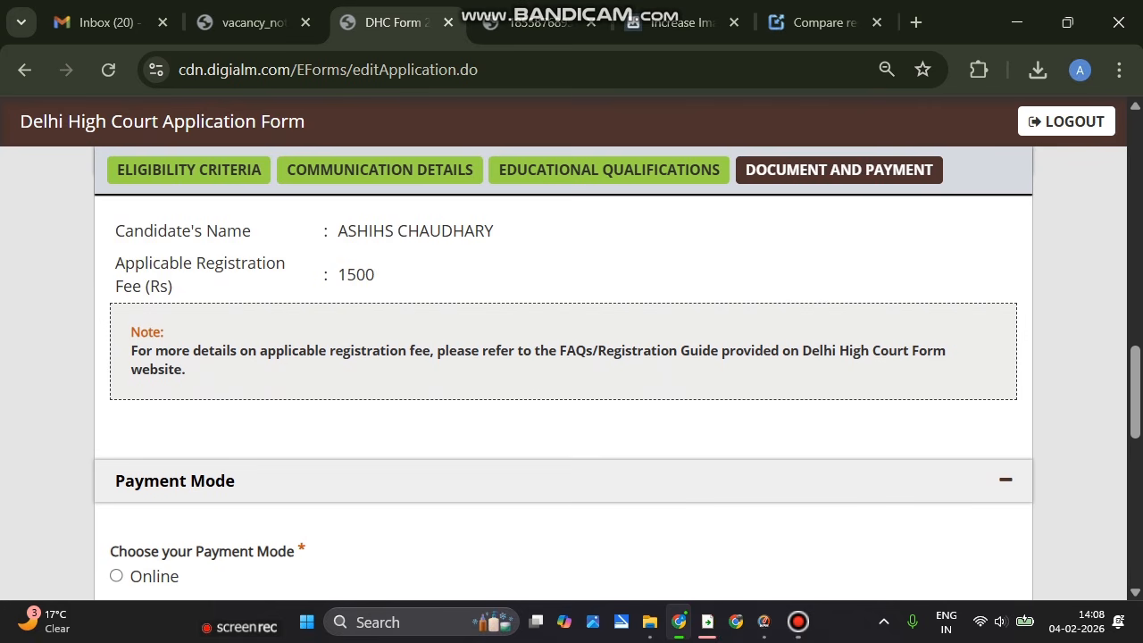
{"action": "scroll", "coordinate": [563, 375], "scroll_direction": "down", "scroll_amount": 3}
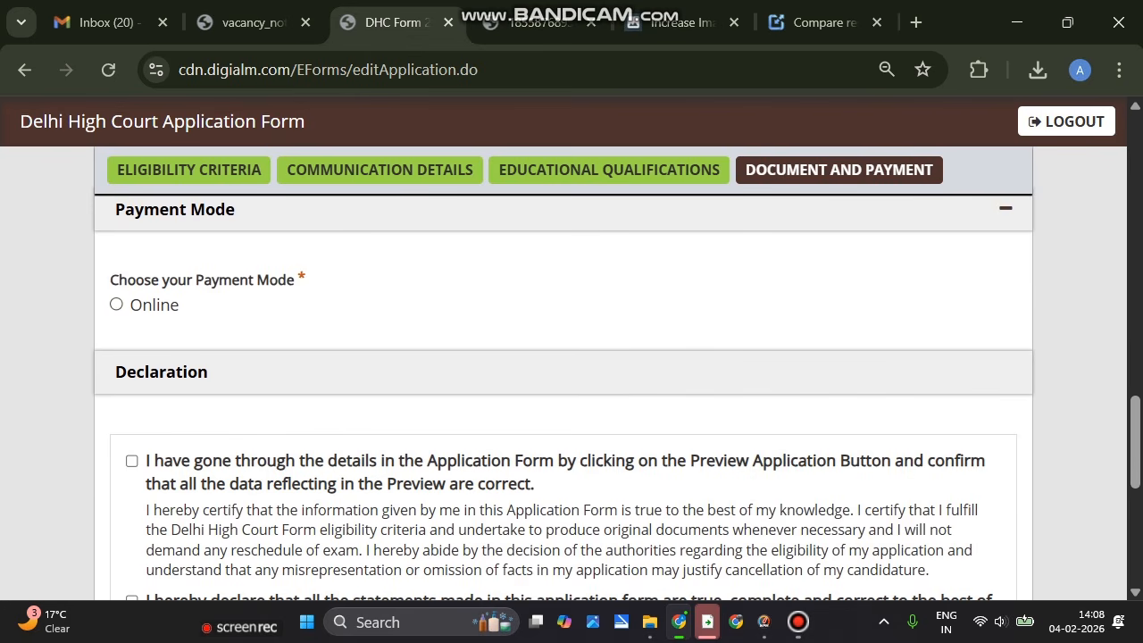
{"action": "left_click", "coordinate": [116, 304]}
Tick all four declarations: preview, truthfulness, advertisement read, certificates in possession
{"action": "scroll", "coordinate": [563, 375], "scroll_direction": "down", "scroll_amount": 3}
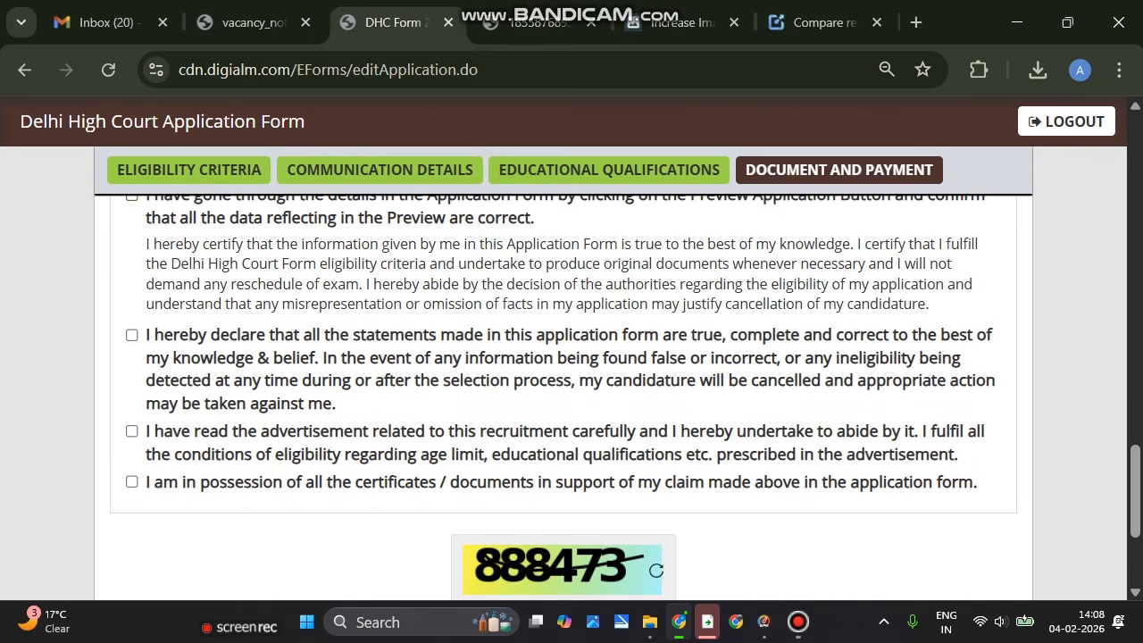
{"action": "left_click", "coordinate": [132, 197]}
{"action": "left_click", "coordinate": [131, 335]}
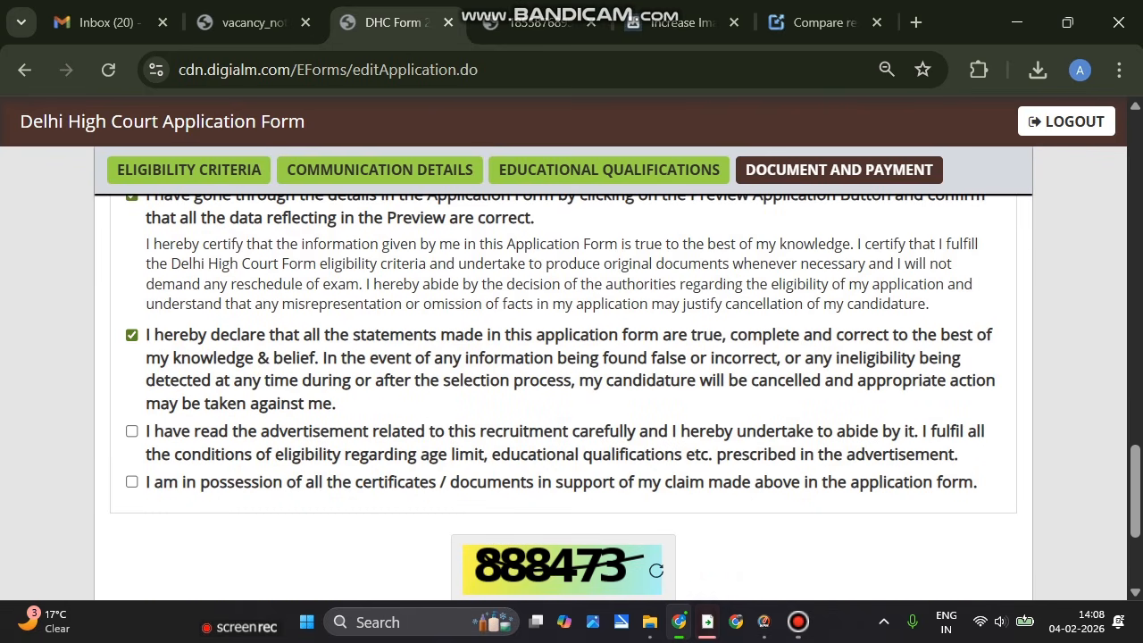
{"action": "left_click", "coordinate": [131, 431]}
{"action": "left_click", "coordinate": [131, 482]}
{"action": "scroll", "coordinate": [572, 392], "scroll_direction": "down", "scroll_amount": 3}
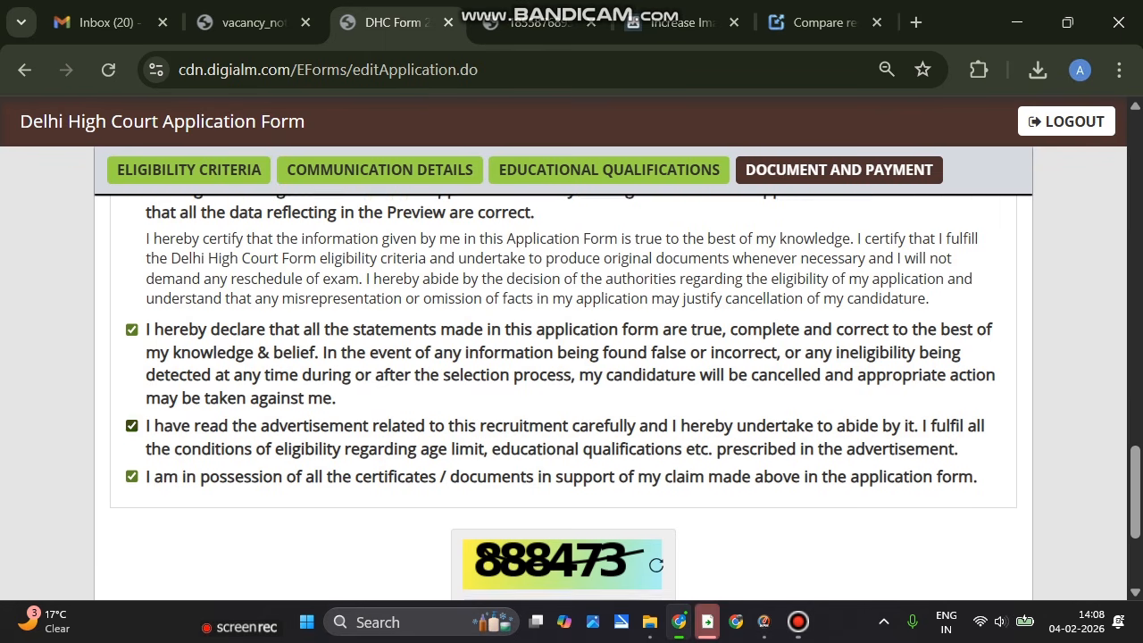
Enter the captcha, submit, and dismiss the missing Community Certificate alert
{"action": "left_click", "coordinate": [555, 386]}
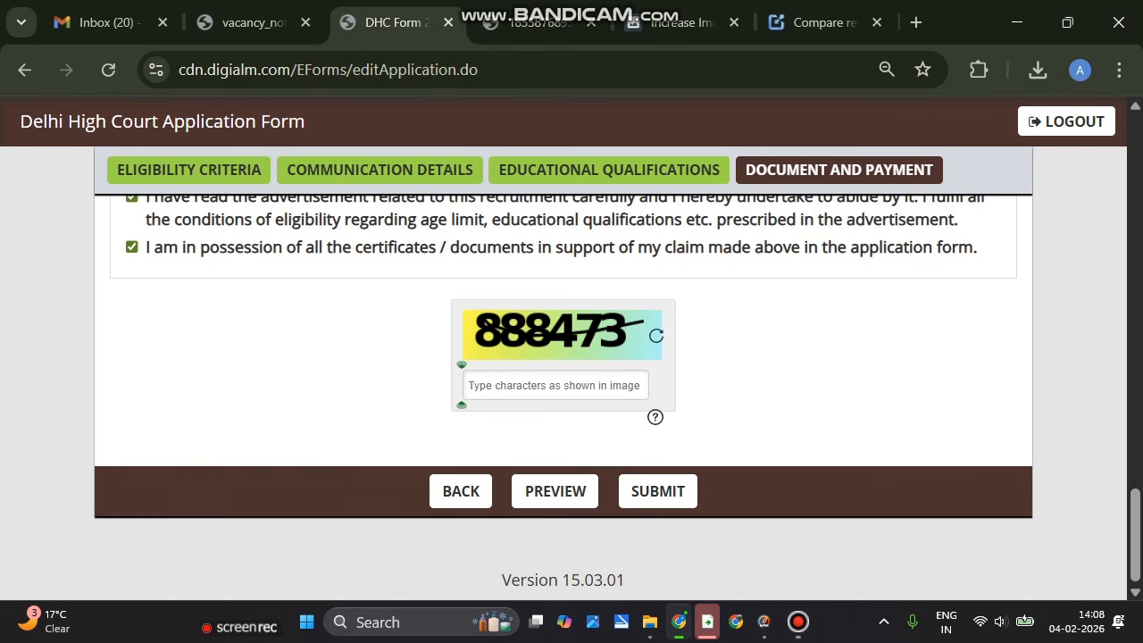
{"action": "type", "text": "888"}
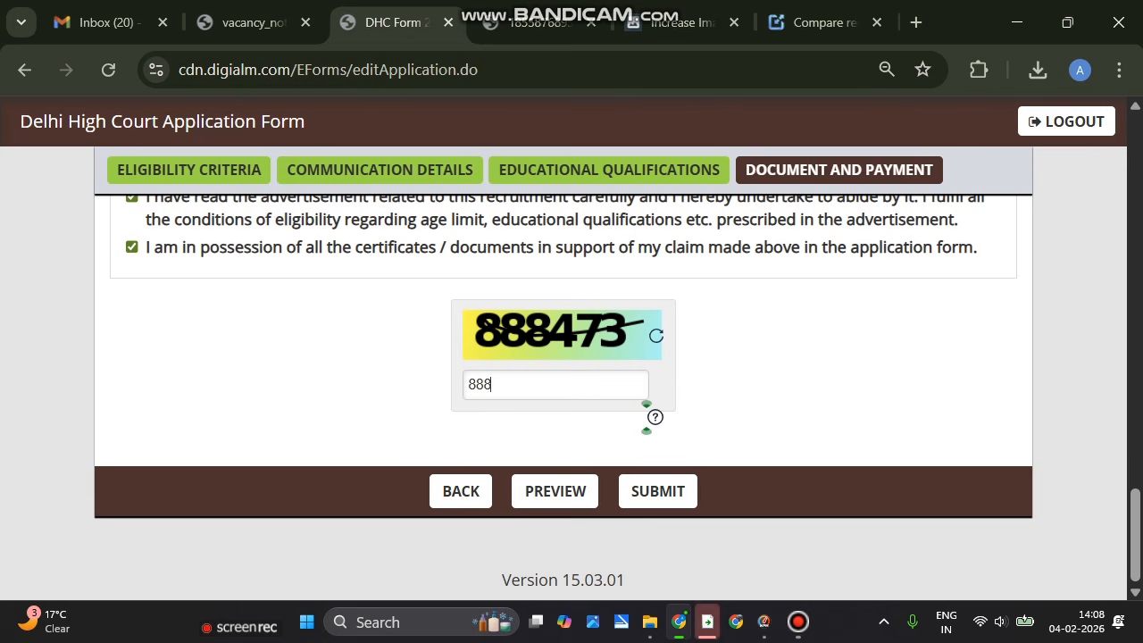
{"action": "type", "text": "473"}
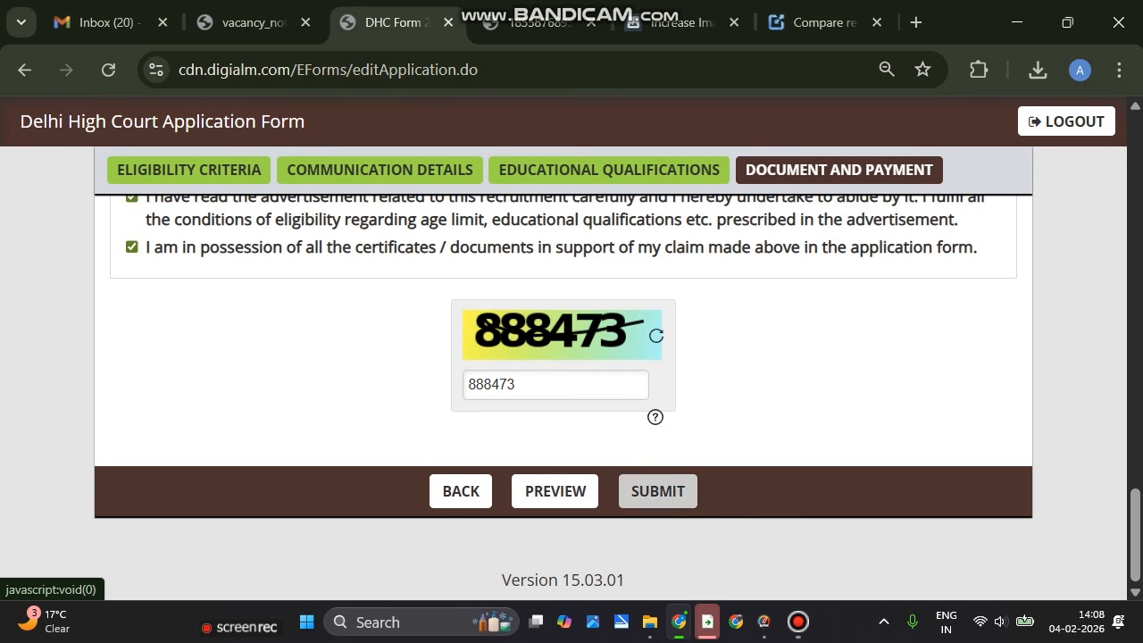
{"action": "left_click", "coordinate": [657, 491]}
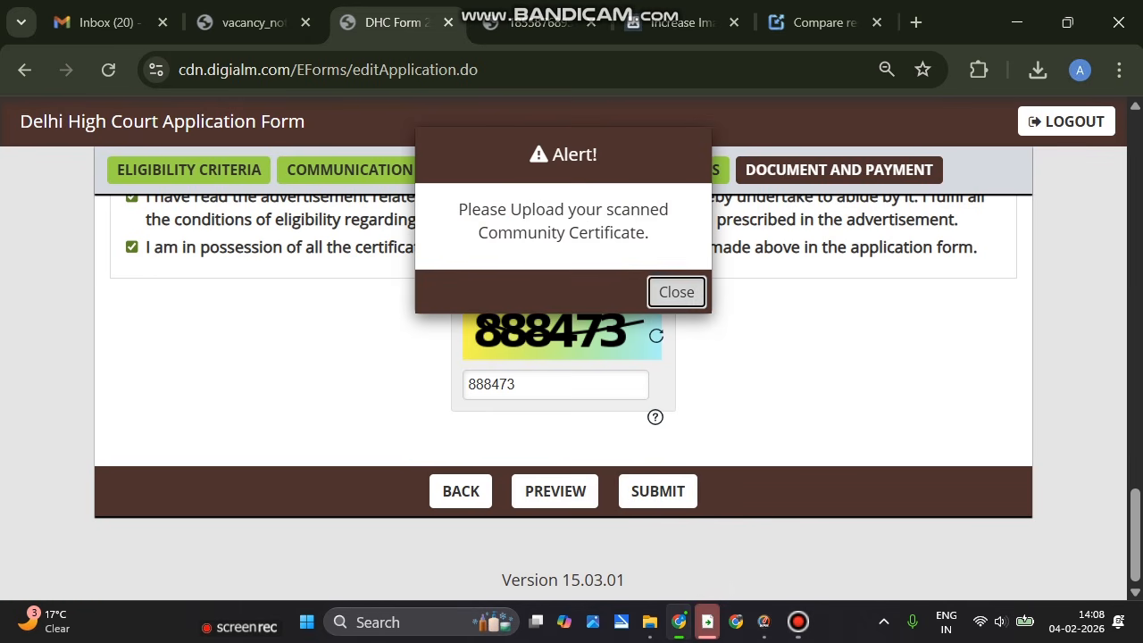
{"action": "left_click", "coordinate": [676, 292]}
{"action": "scroll", "coordinate": [646, 417], "scroll_direction": "up", "scroll_amount": 10}
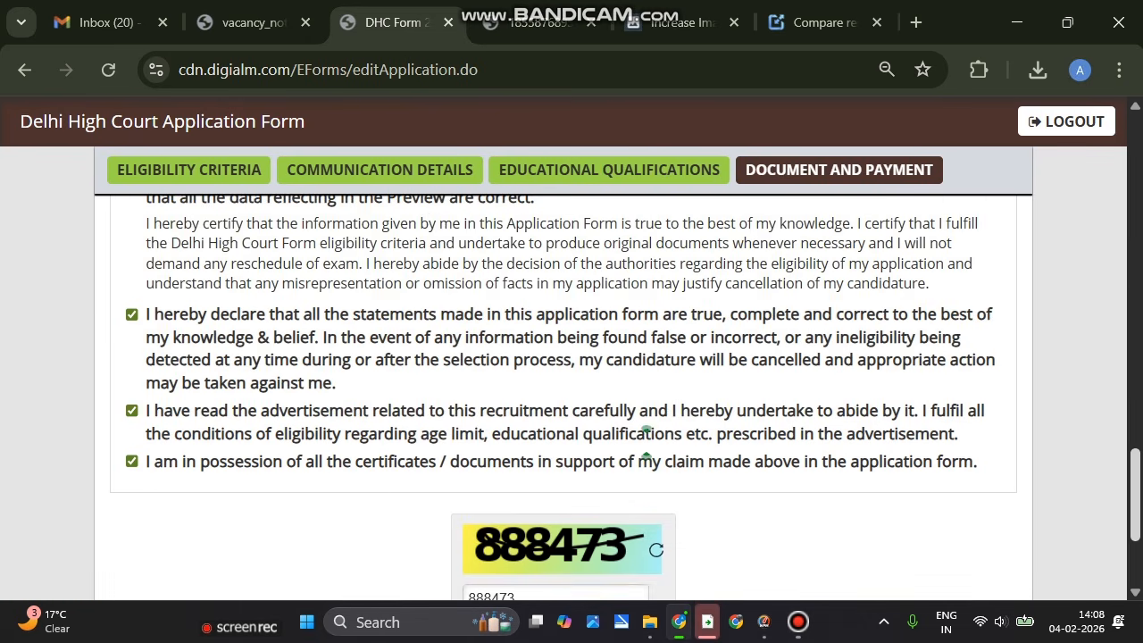
{"action": "scroll", "coordinate": [646, 563], "scroll_direction": "down", "scroll_amount": 10}
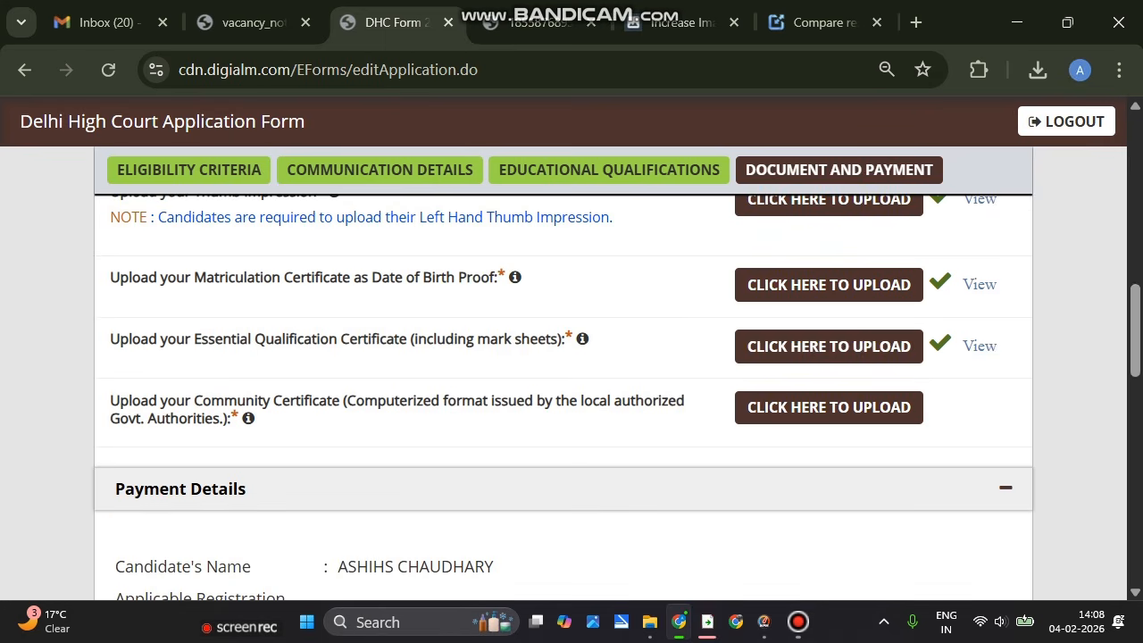